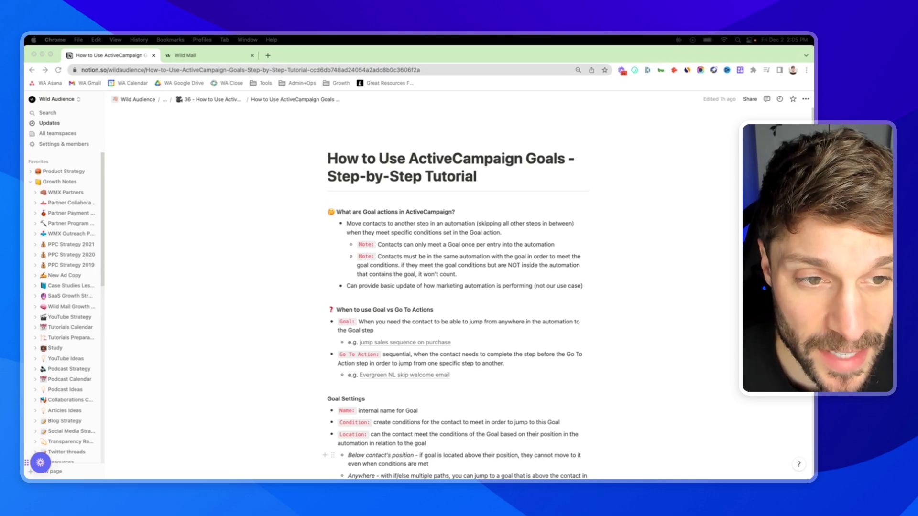
Open the Sales Drip Goal Example automation from the ActiveCampaign automations list
scroll(412, 206, "down", 1)
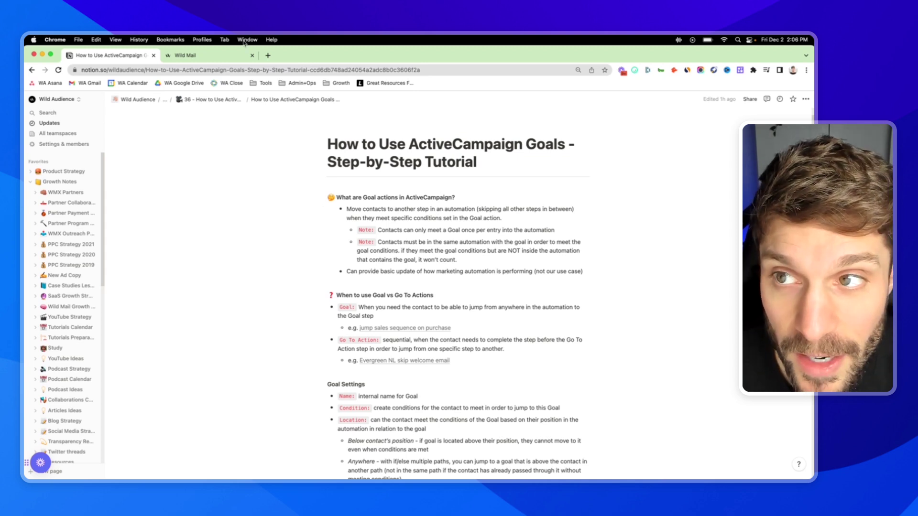
left_click(191, 55)
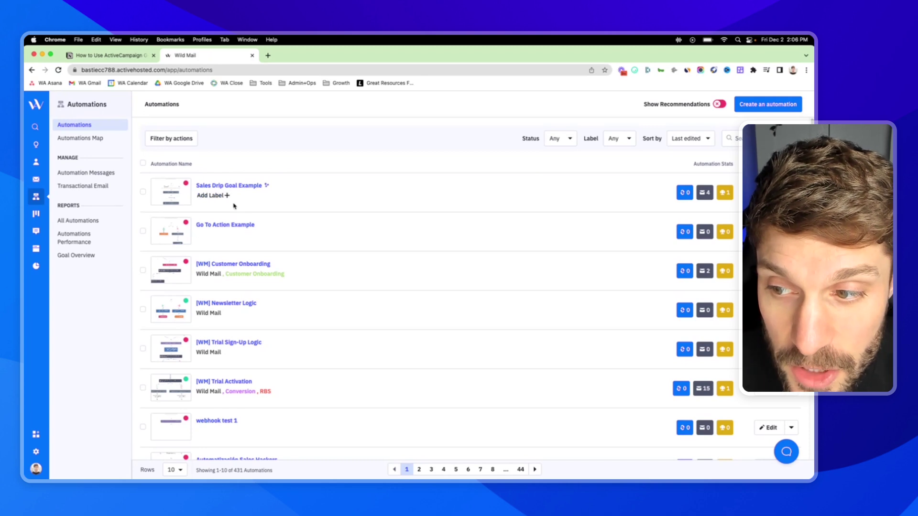
left_click(231, 187)
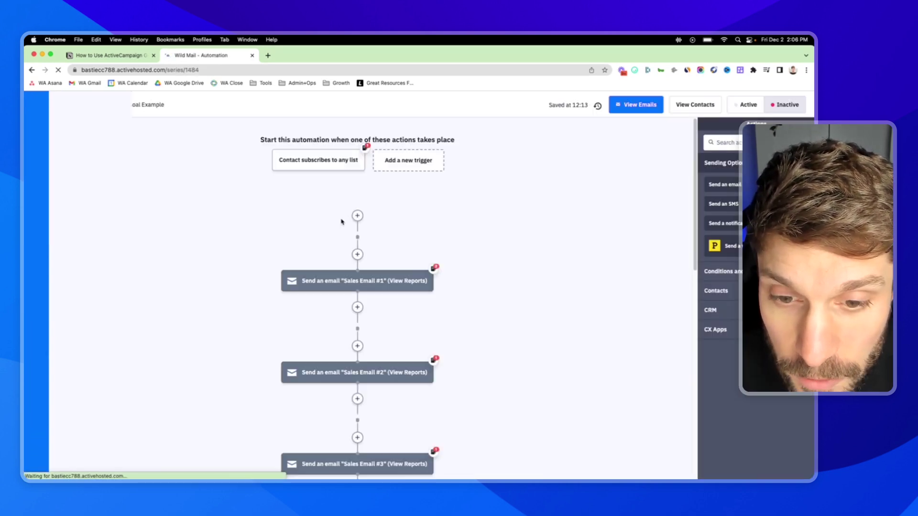
Inspect the purchase GOAL step's settings, close them, and return to the Goals tutorial notes
scroll(354, 239, "down", 10)
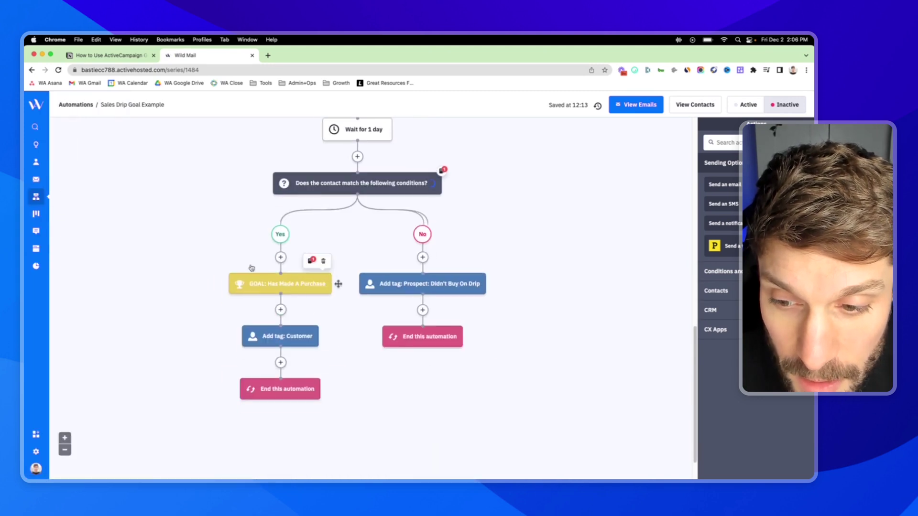
left_click(280, 293)
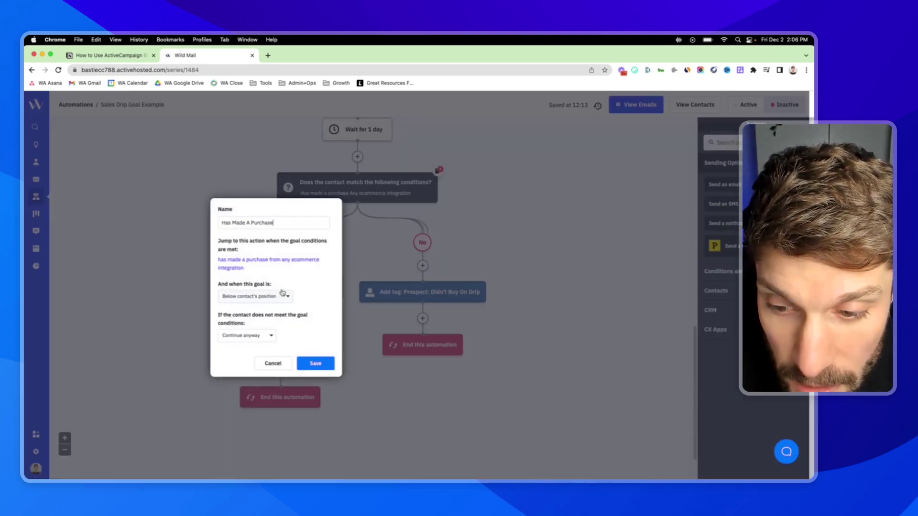
left_click(238, 163)
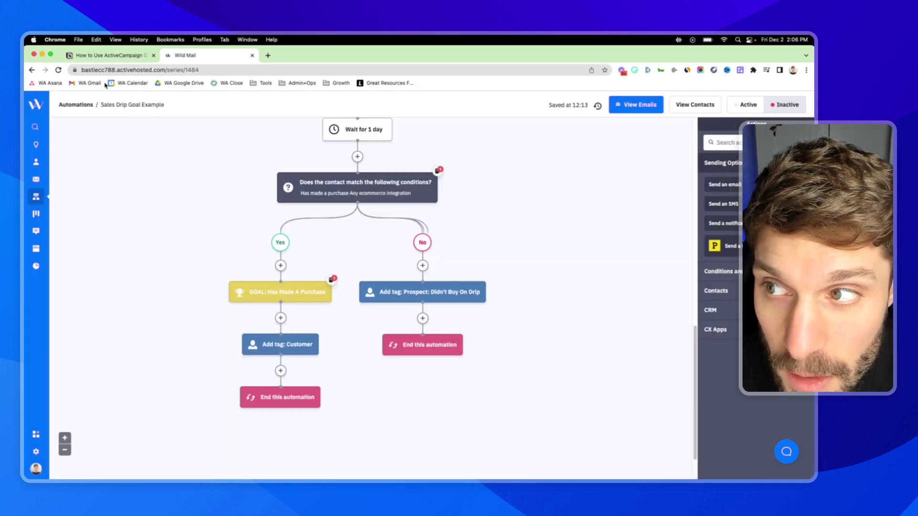
left_click(105, 55)
Highlight the first Note line and scroll through the Goal notes in Notion
scroll(405, 231, "down", 1)
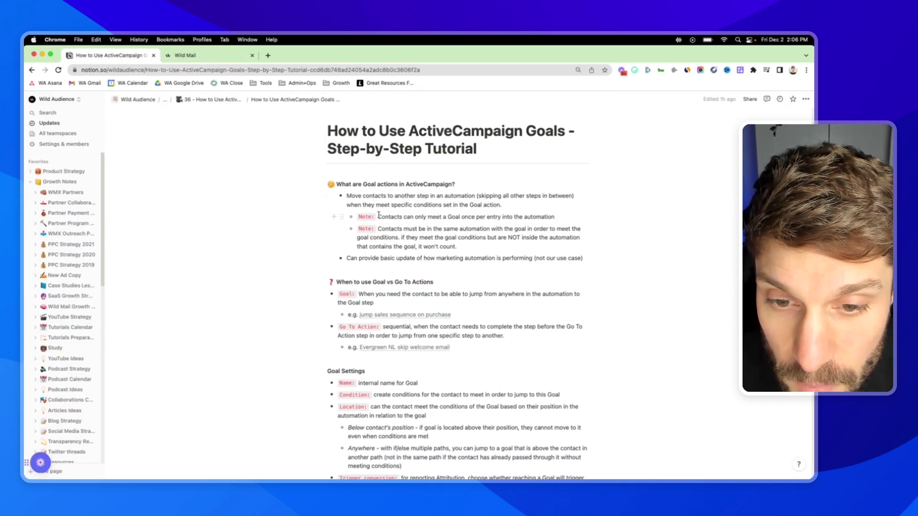
left_click_drag(377, 216, 543, 216)
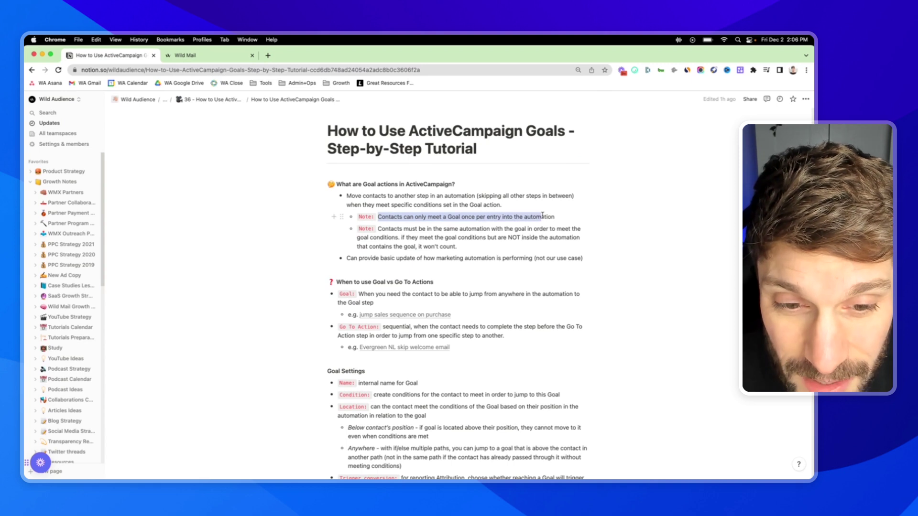
left_click(478, 241)
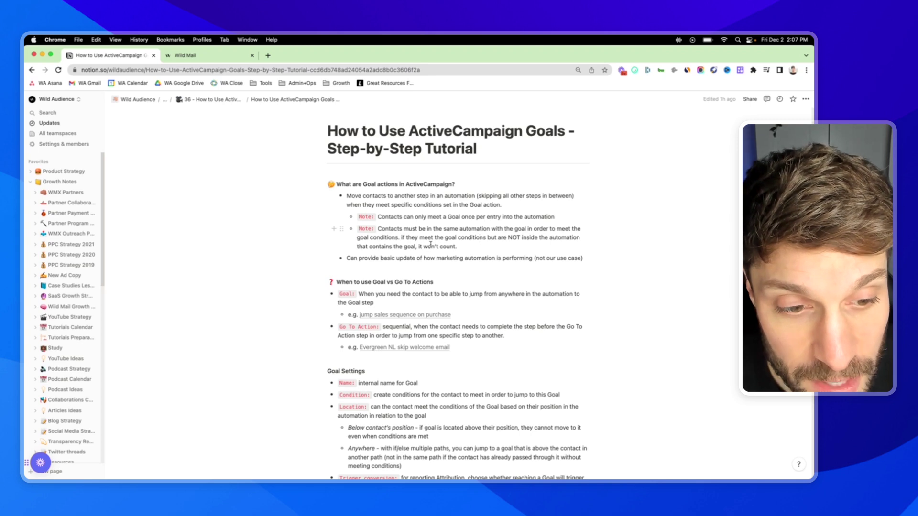
scroll(419, 172, "down", 1)
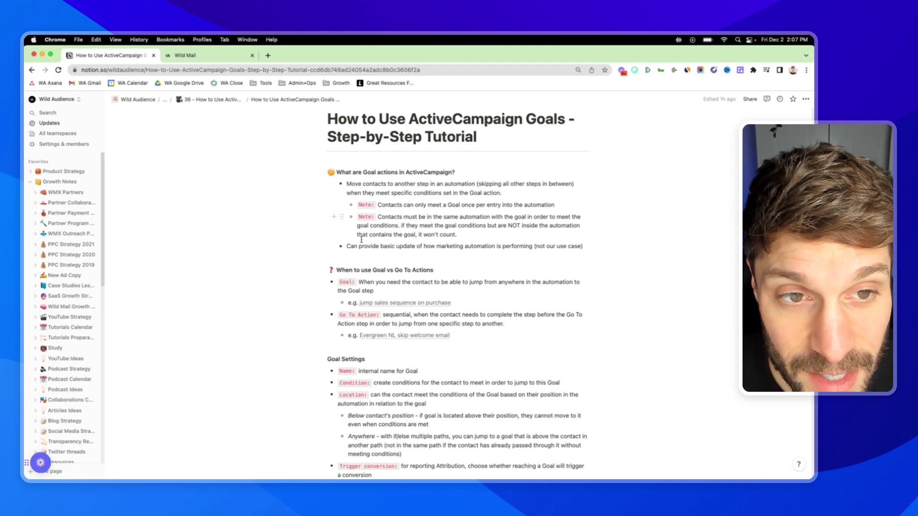
scroll(357, 239, "down", 3)
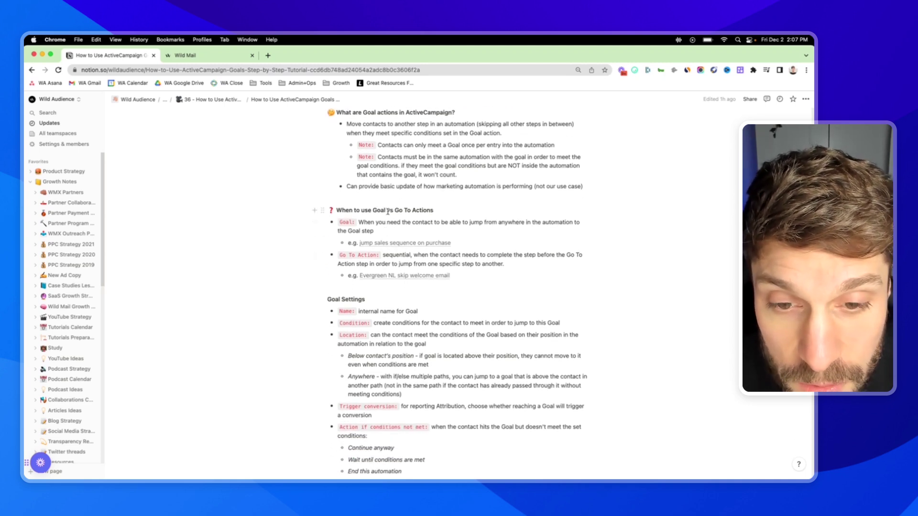
View the Go To Action Example automation, then come back to the Goals tutorial notes
left_click(217, 57)
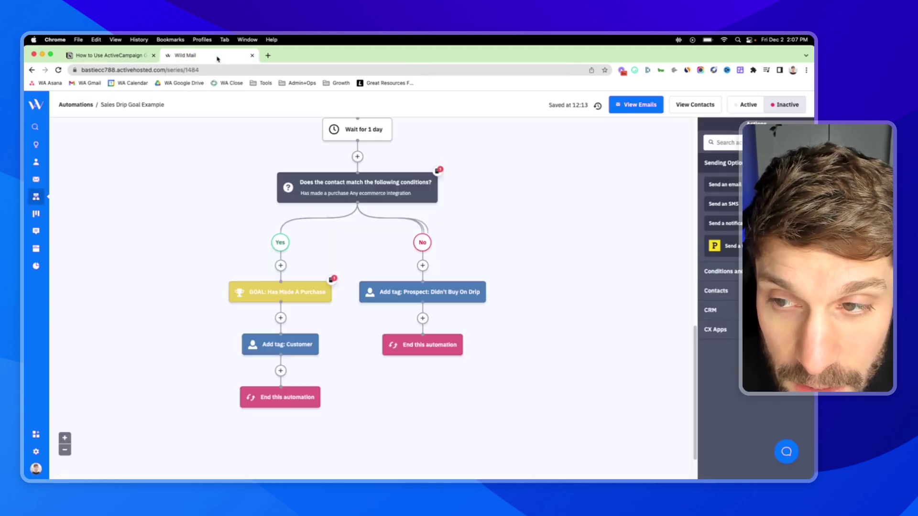
scroll(335, 253, "down", 2)
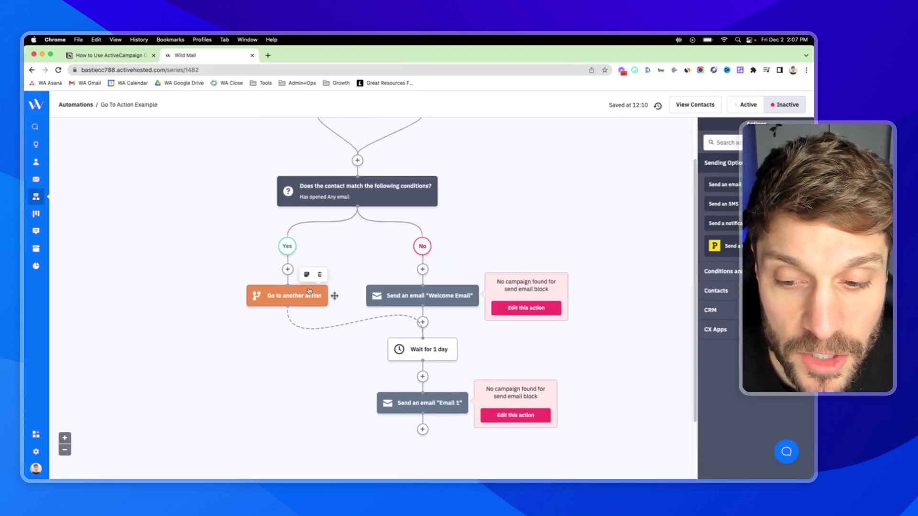
left_click(145, 54)
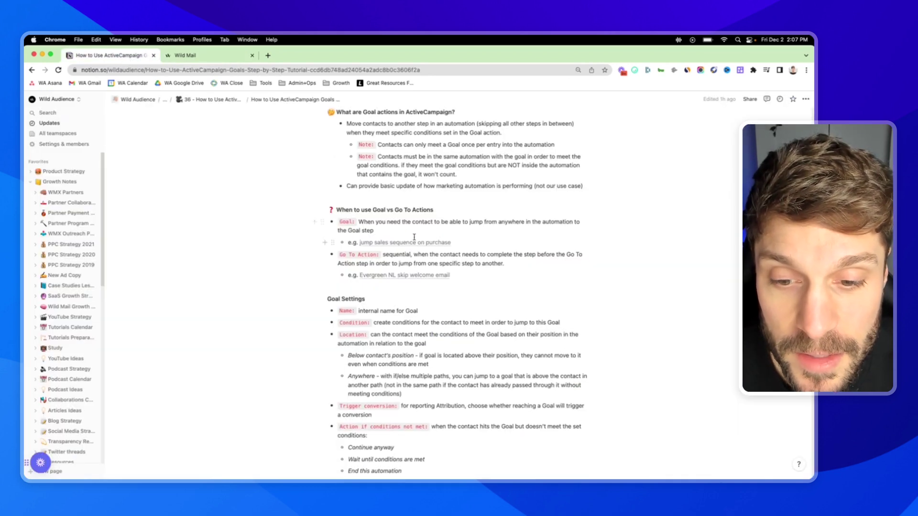
Highlight the Go To Action explanation, then switch to the Go To Action Example automation
scroll(399, 242, "down", 1)
left_click_drag(382, 243, 515, 251)
left_click(515, 251)
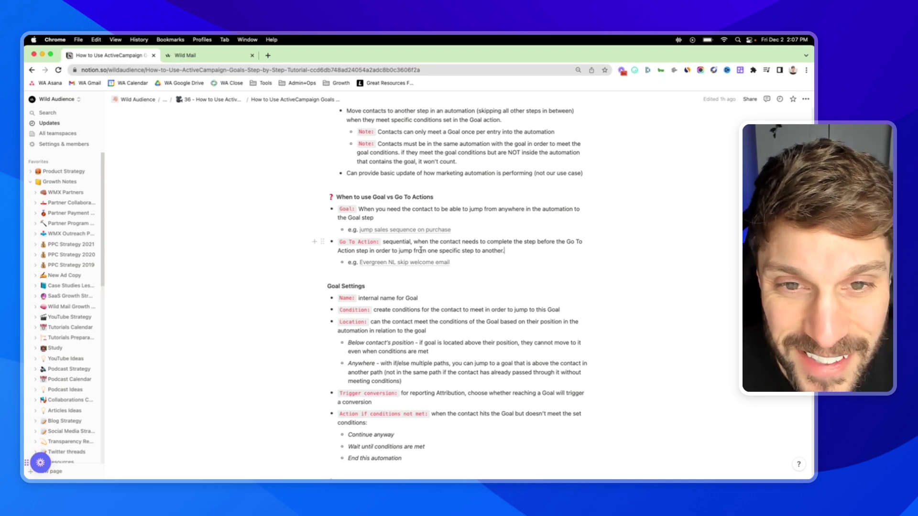
key("ctrl+Tab")
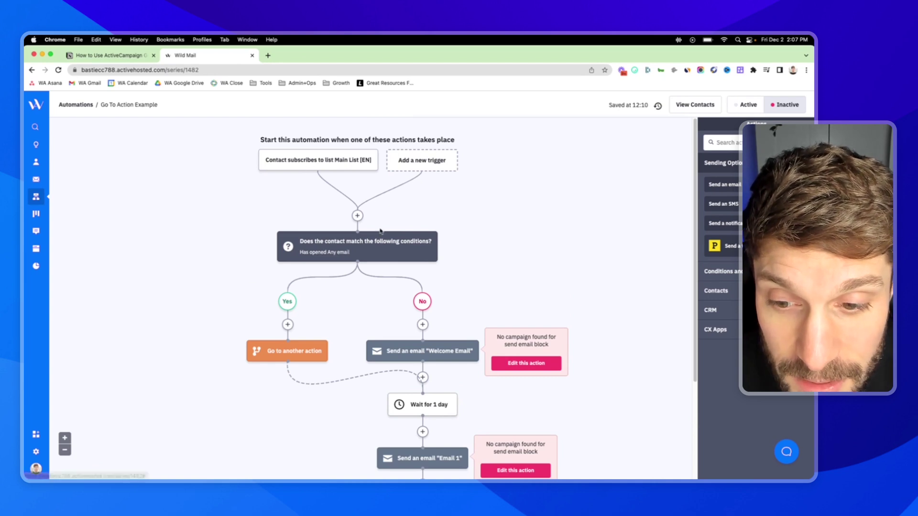
Scroll through the Go To Action Example flow, inspecting its condition, 'Go to another action' and Wait blocks
scroll(356, 229, "down", 1)
mouse_move(354, 241)
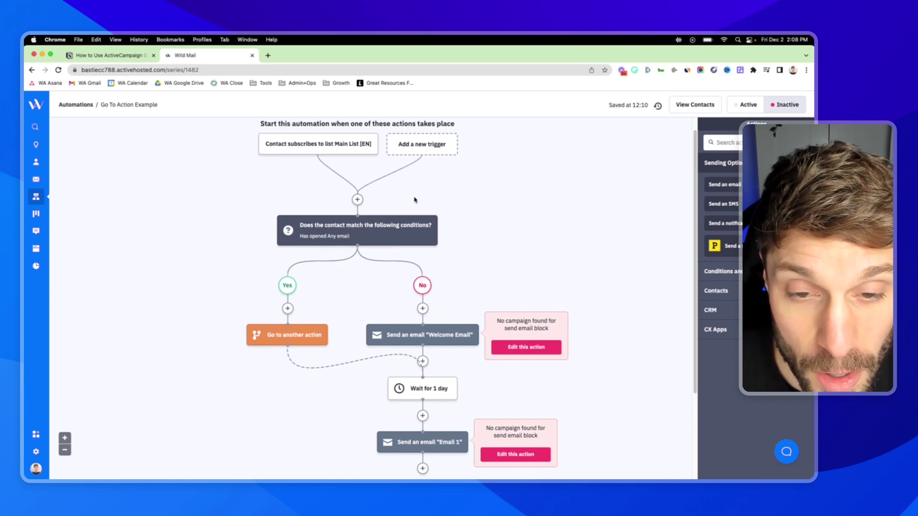
scroll(363, 225, "down", 1)
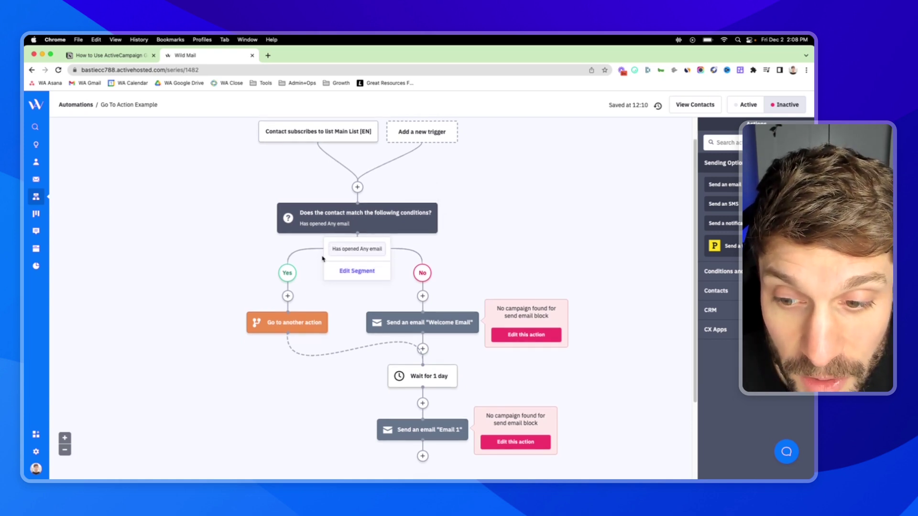
scroll(289, 274, "down", 1)
mouse_move(289, 307)
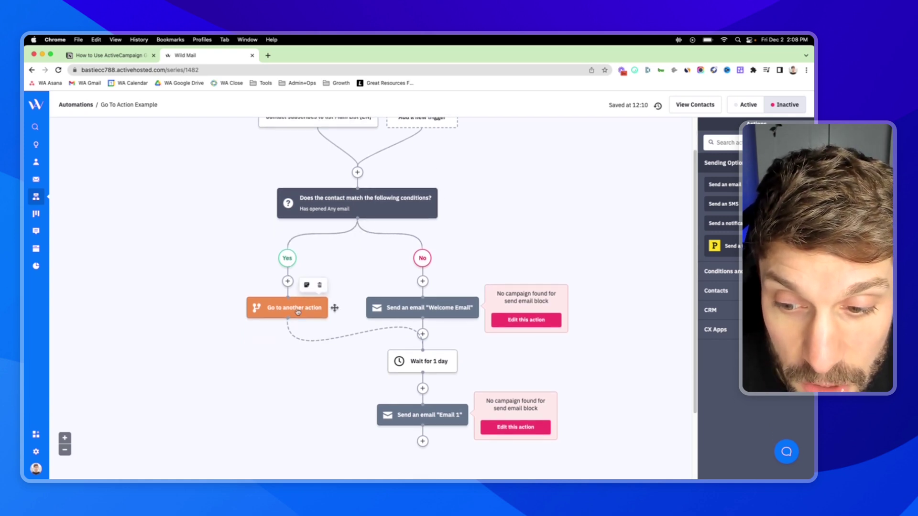
mouse_move(422, 356)
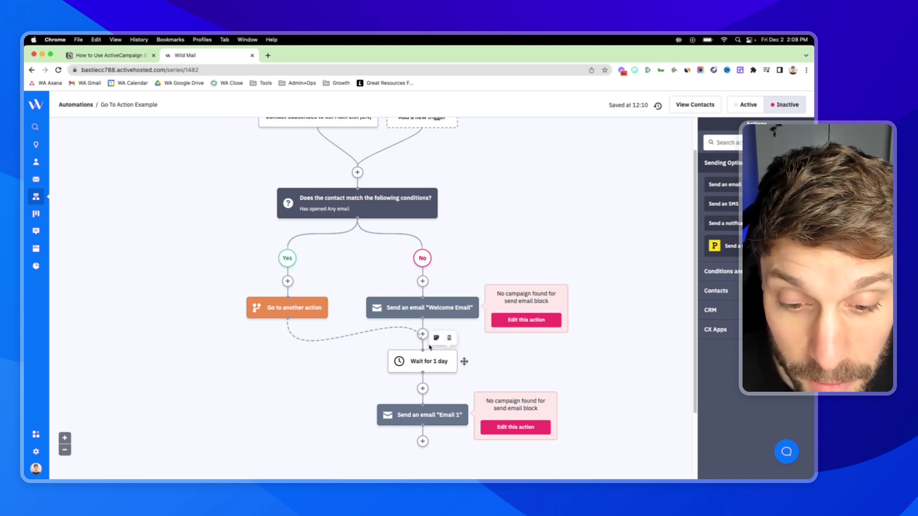
scroll(359, 277, "down", 3)
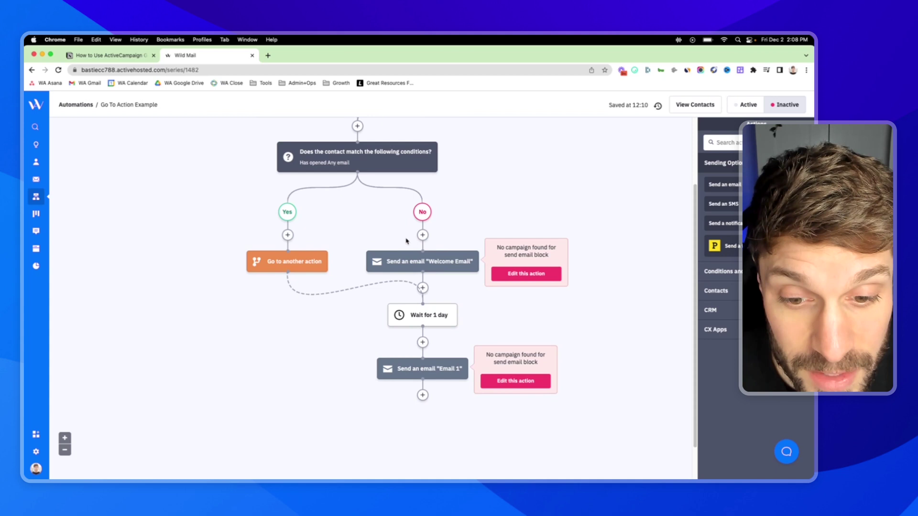
mouse_move(406, 263)
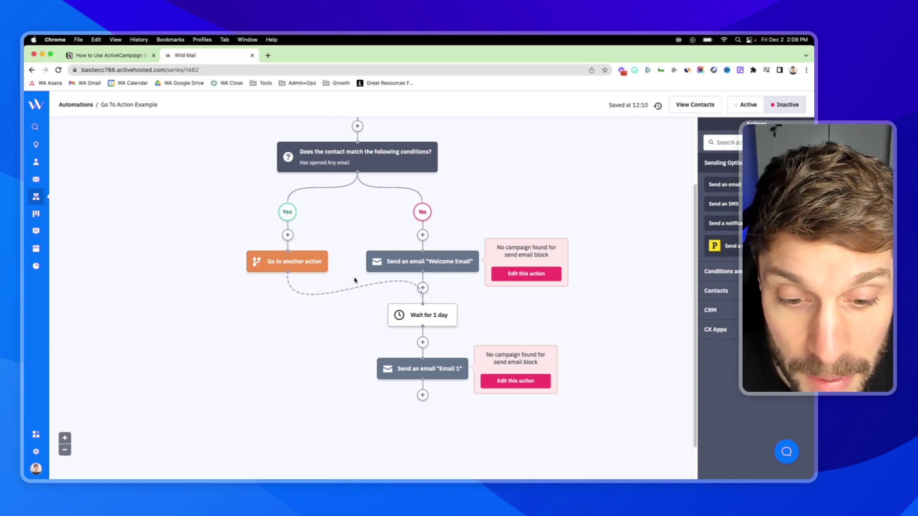
mouse_move(415, 316)
scroll(416, 313, "down", 1)
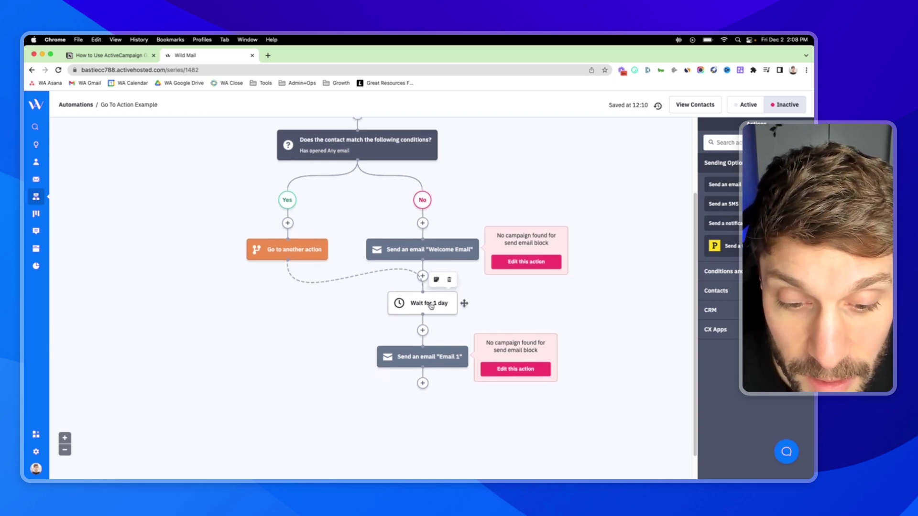
scroll(417, 314, "down", 1)
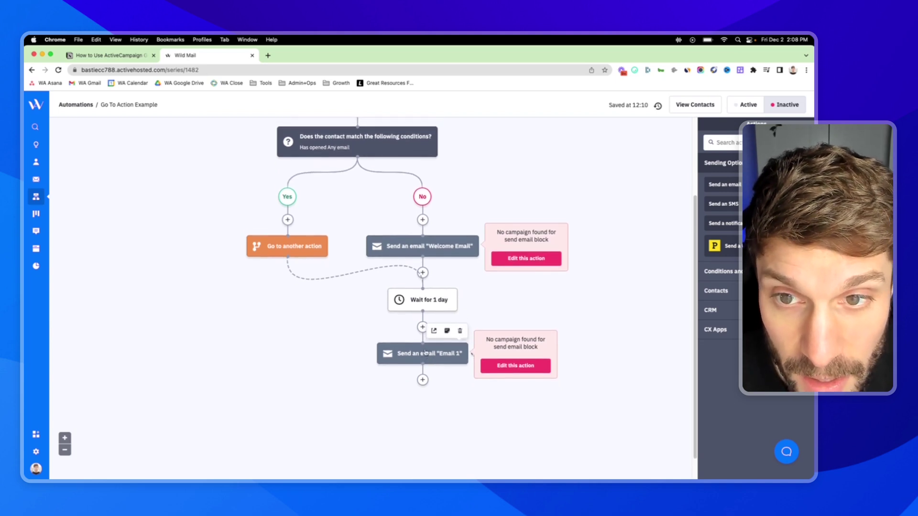
scroll(377, 226, "up", 5)
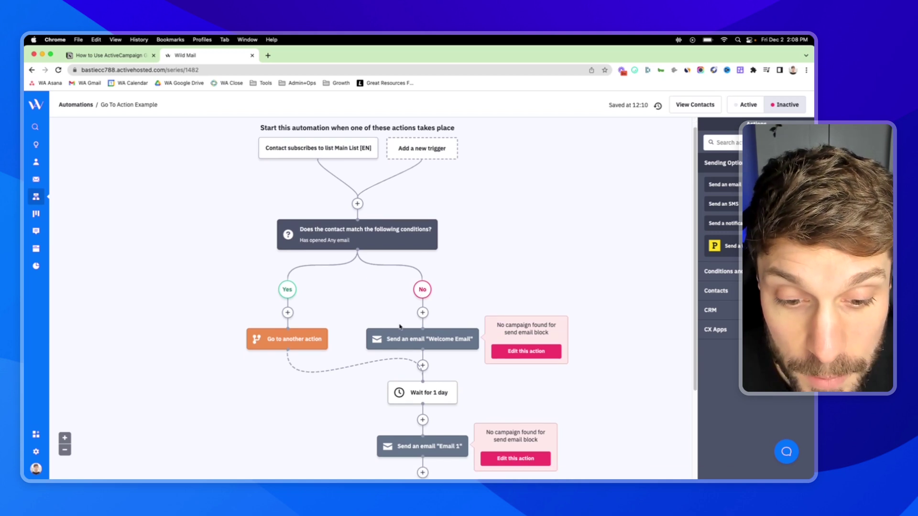
scroll(380, 250, "down", 2)
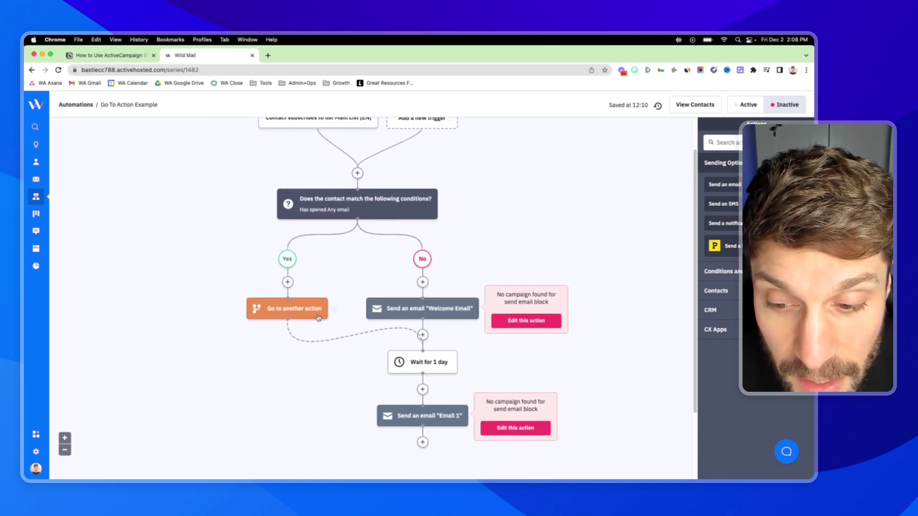
mouse_move(347, 208)
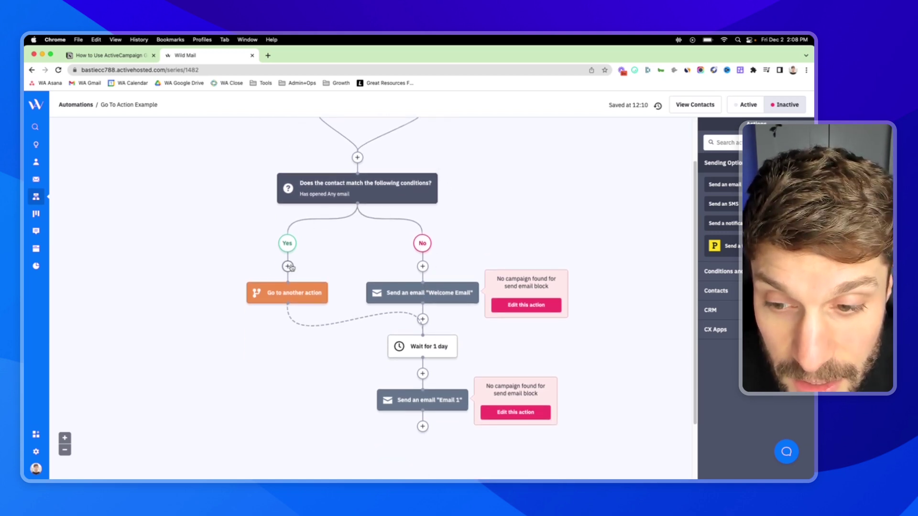
mouse_move(288, 273)
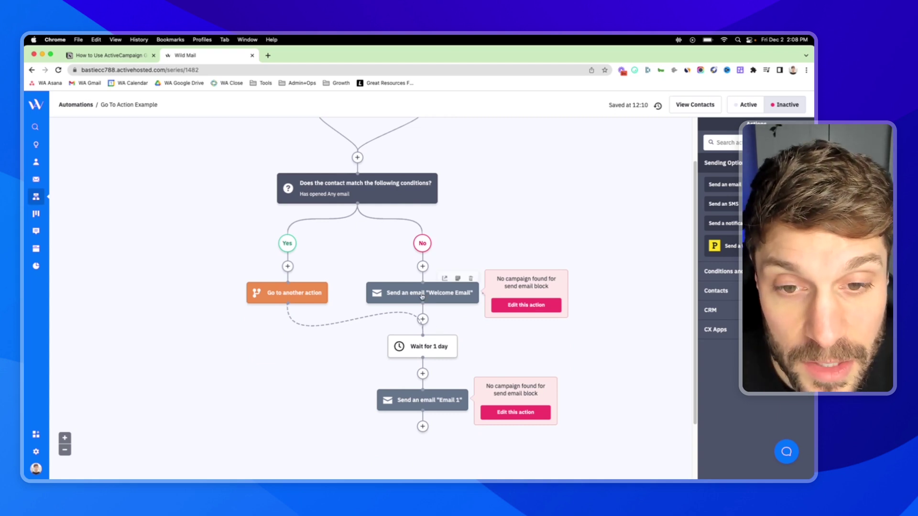
scroll(432, 287, "up", 3)
In the Notion notes, highlight the Goal explanation and the 'Name' line under Goal Settings
left_click(109, 55)
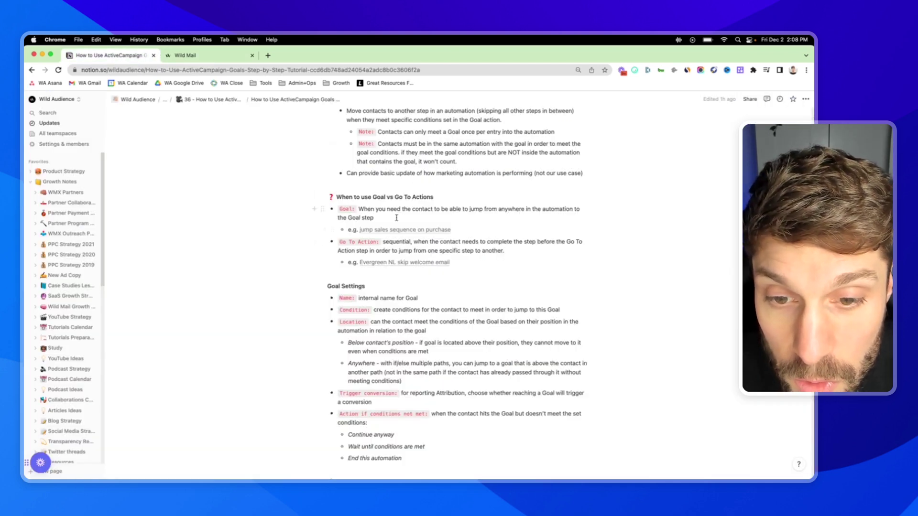
left_click_drag(375, 218, 338, 208)
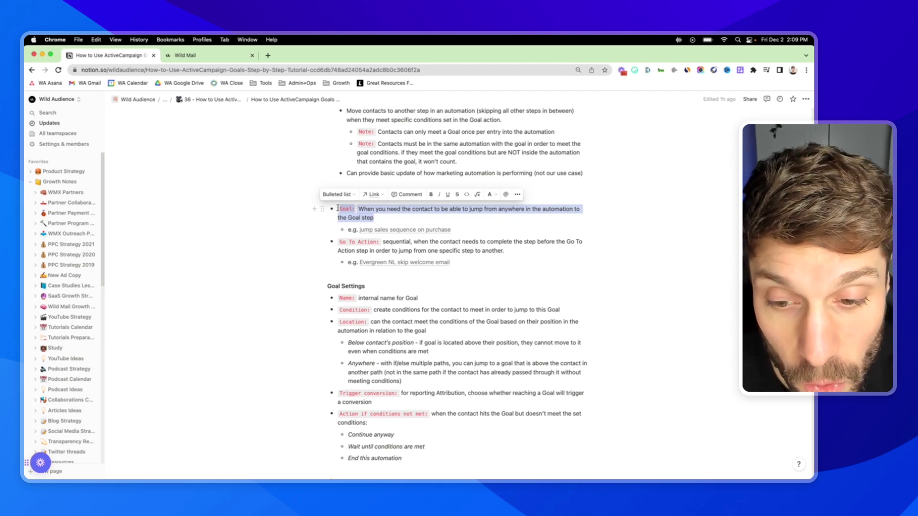
scroll(325, 270, "down", 5)
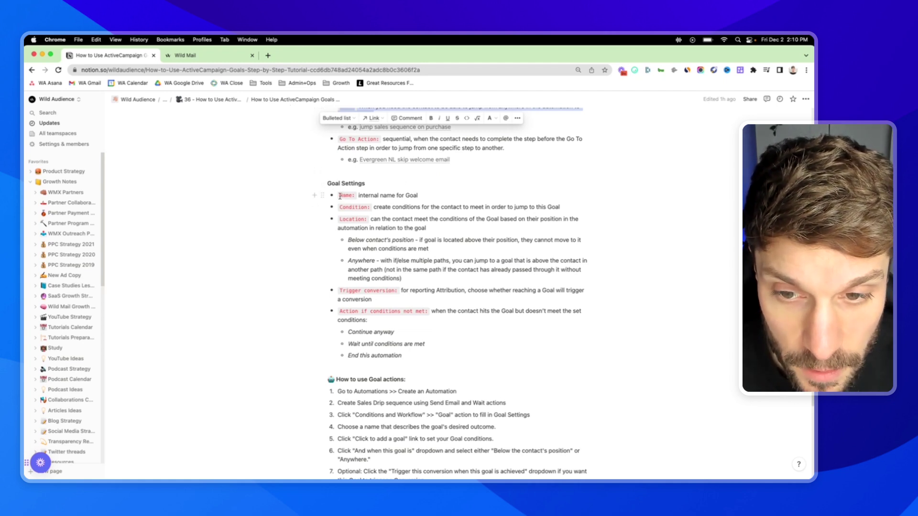
left_click_drag(340, 196, 346, 196)
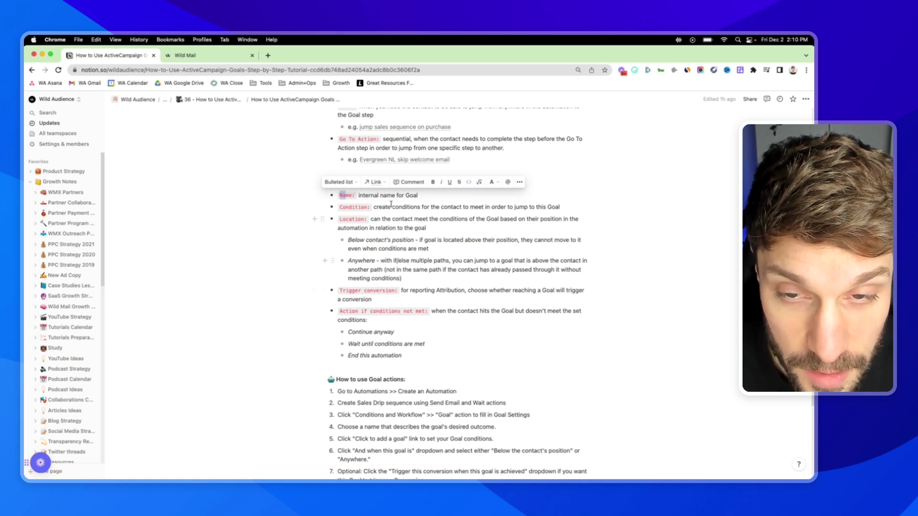
left_click(221, 55)
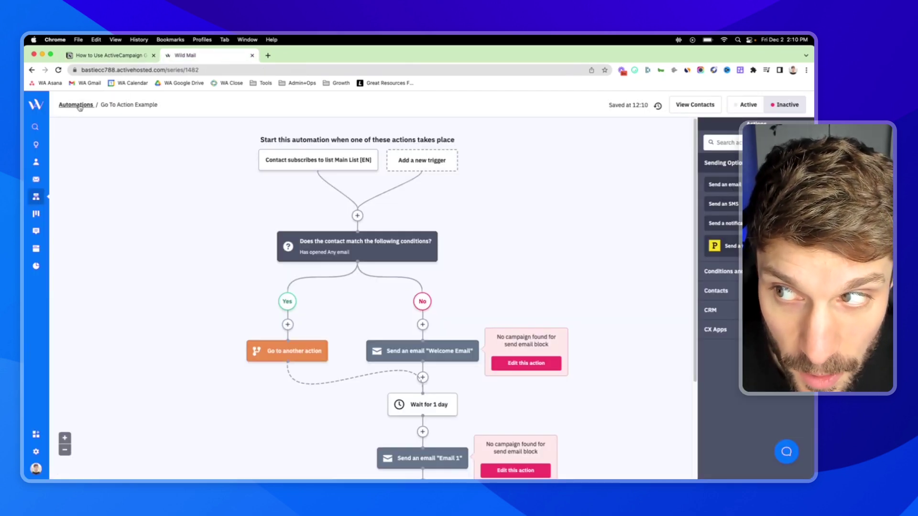
Open the Has Made A Purchase goal's settings and compare its Name field with the notes
key("super+bracketleft")
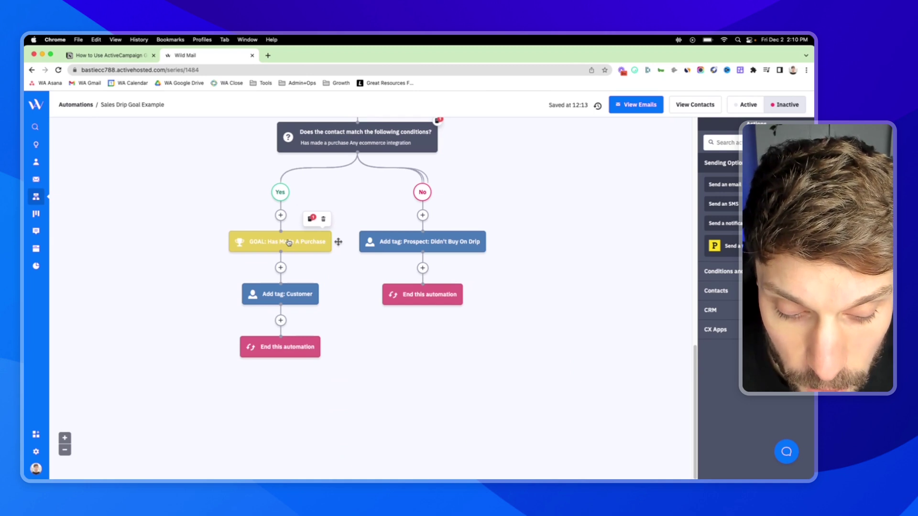
left_click(288, 242)
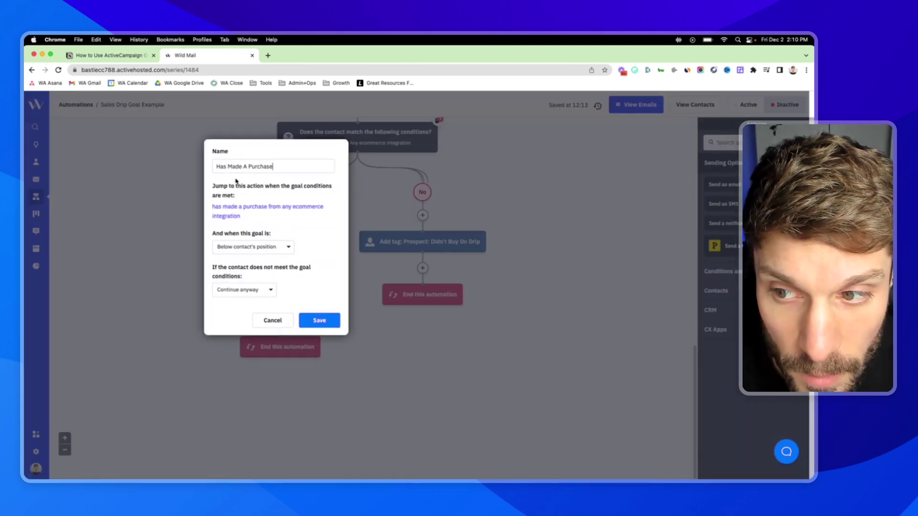
double_click(214, 152)
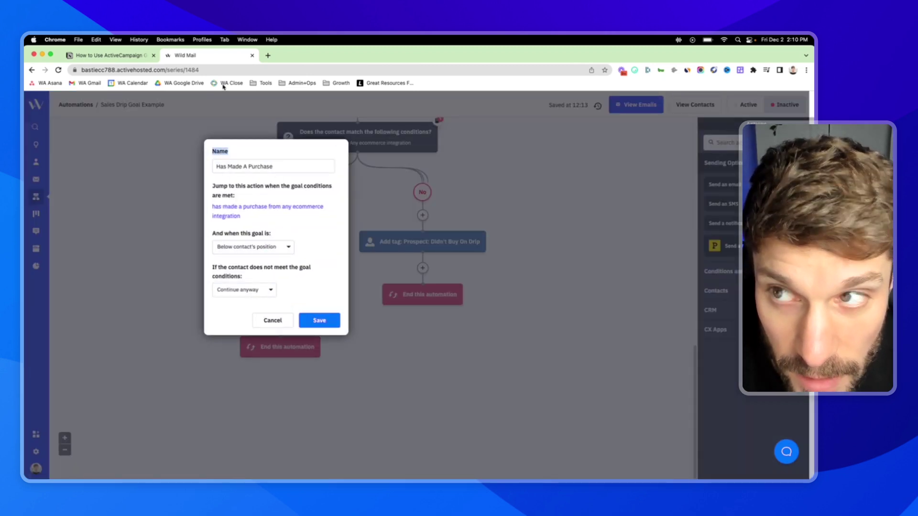
left_click(139, 58)
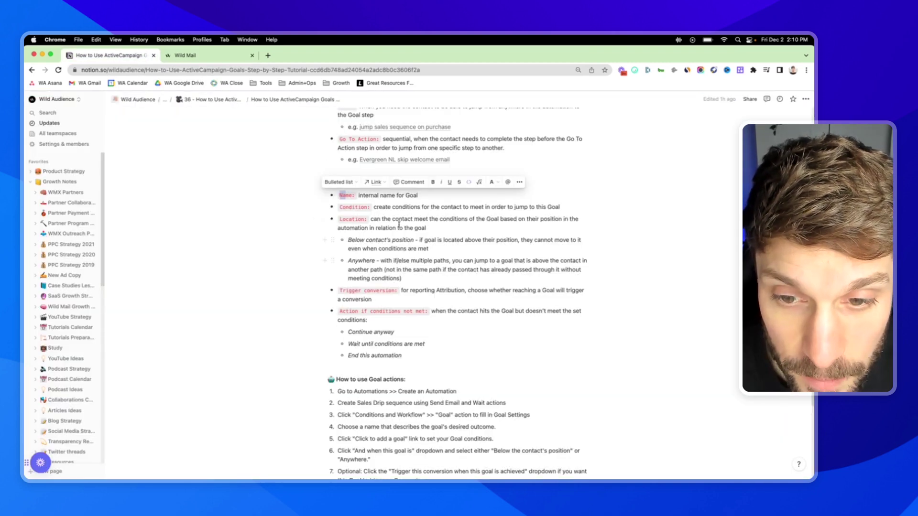
left_click(387, 205)
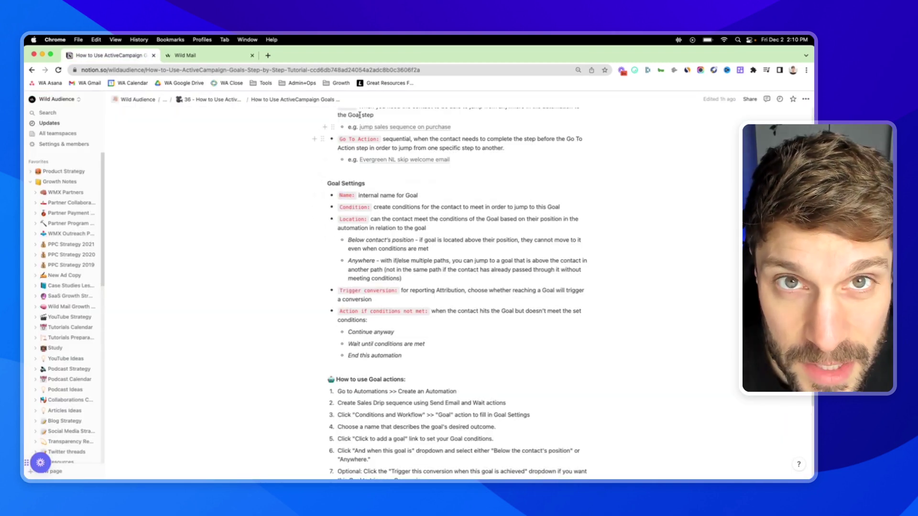
left_click(215, 56)
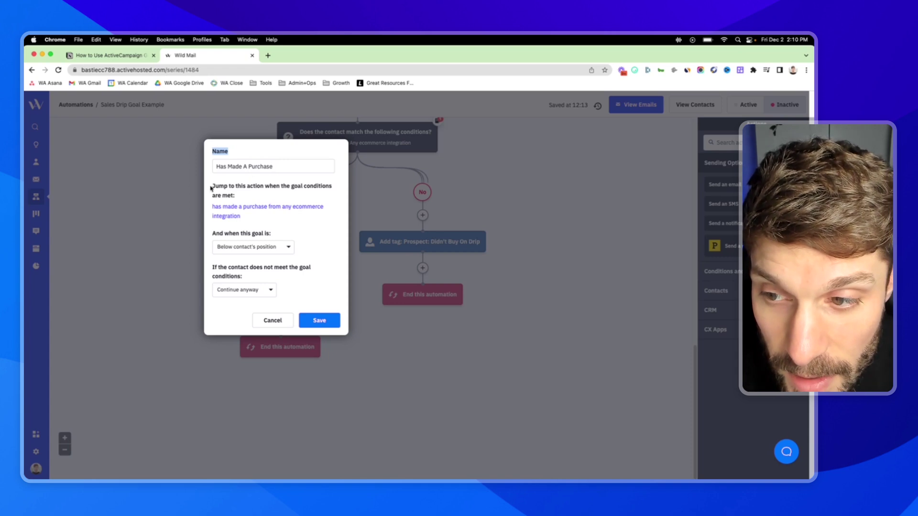
Highlight the goal conditions setting and check it against the Notion notes
left_click_drag(211, 186, 236, 195)
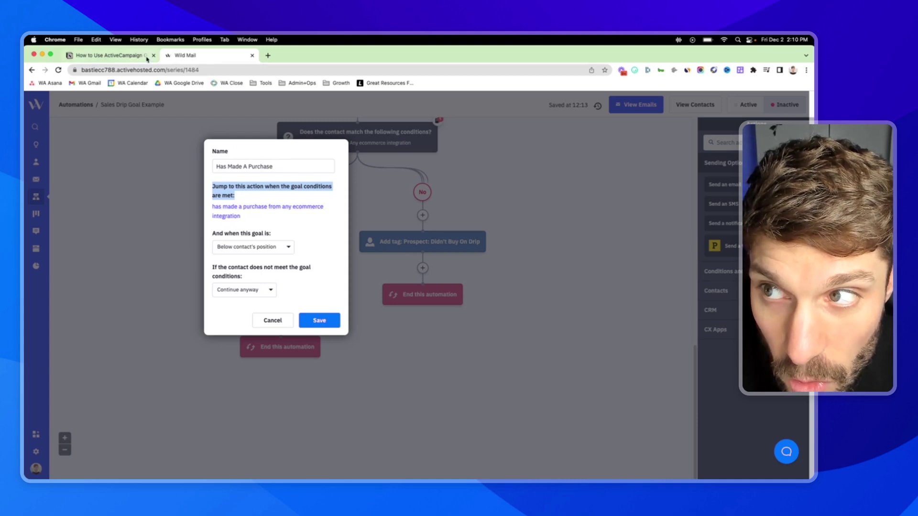
left_click(120, 55)
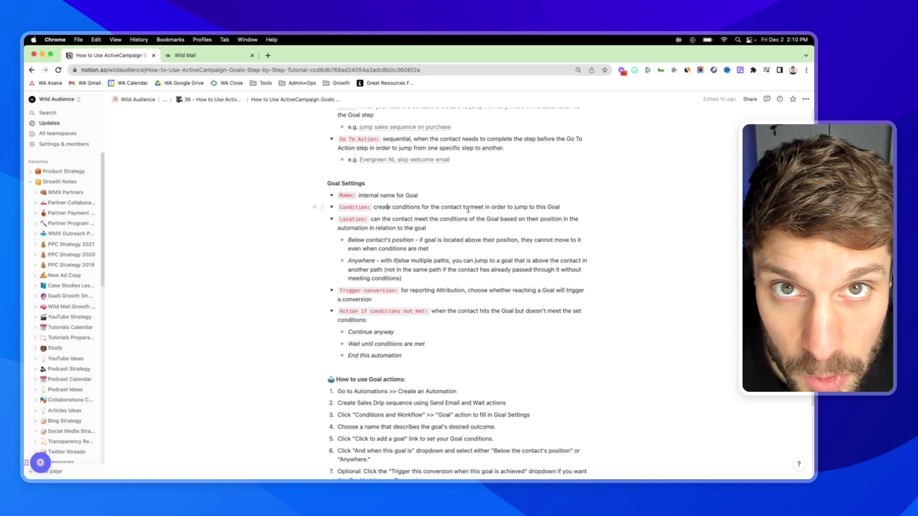
left_click(201, 55)
left_click(257, 228)
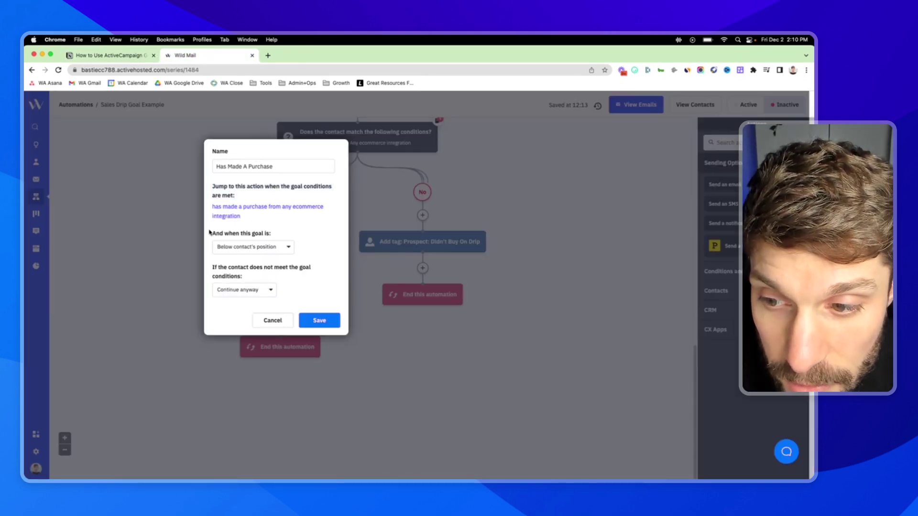
Show the 'And when this goal is' location options, then highlight the 'Below contact's position' note
left_click(294, 246)
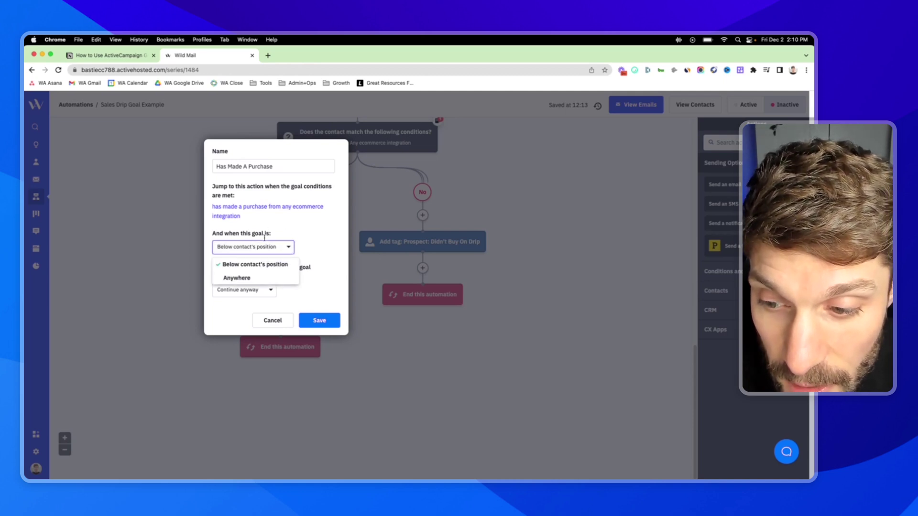
left_click(234, 181)
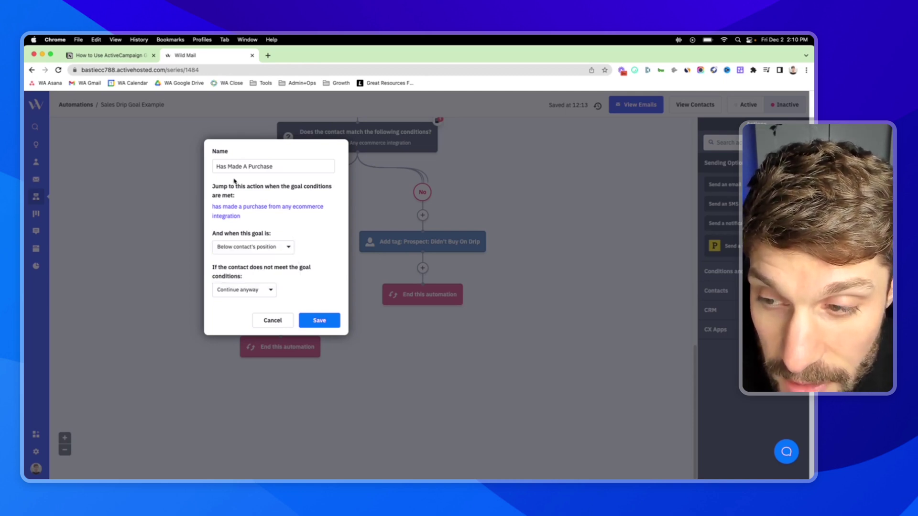
left_click(110, 55)
left_click_drag(348, 240, 413, 239)
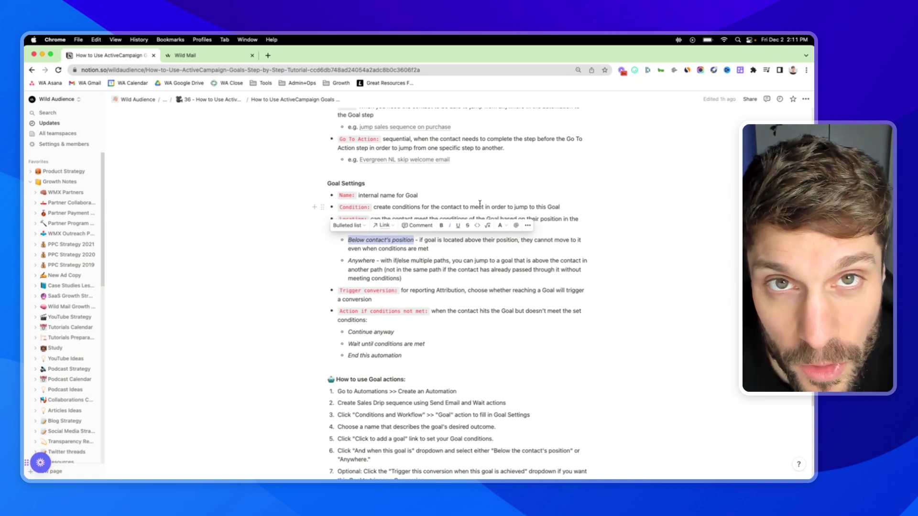
left_click(396, 269)
left_click_drag(349, 261, 375, 261)
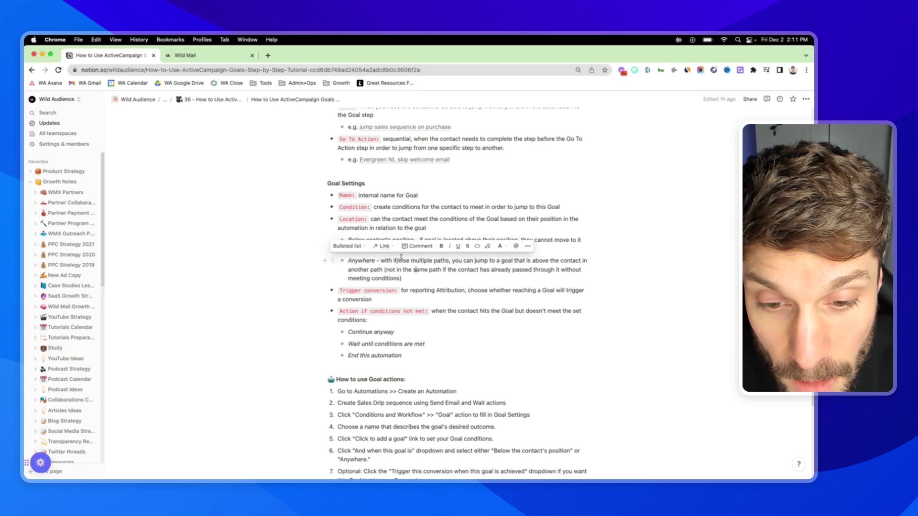
scroll(406, 261, "down", 1)
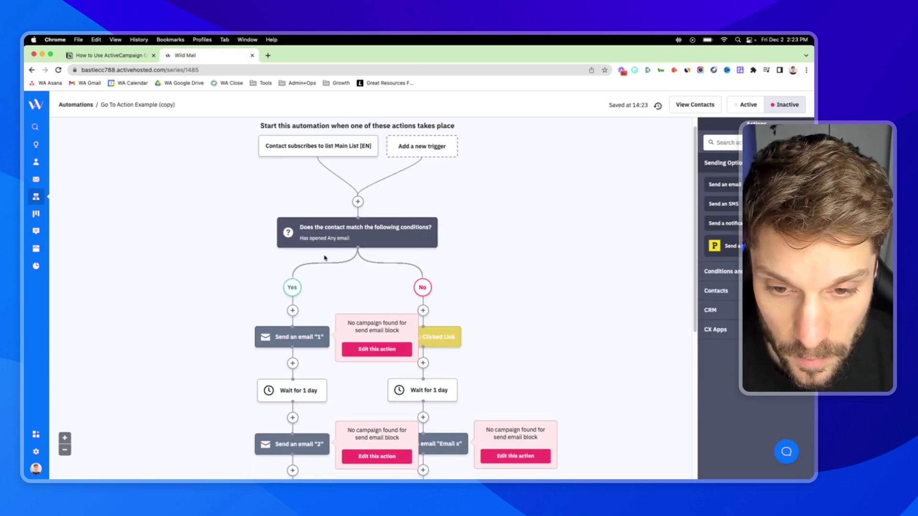
Scroll the Go To Action Example (copy) workflow down to the Clicked Link goal on the No branch
mouse_move(350, 235)
scroll(350, 235, "down", 1)
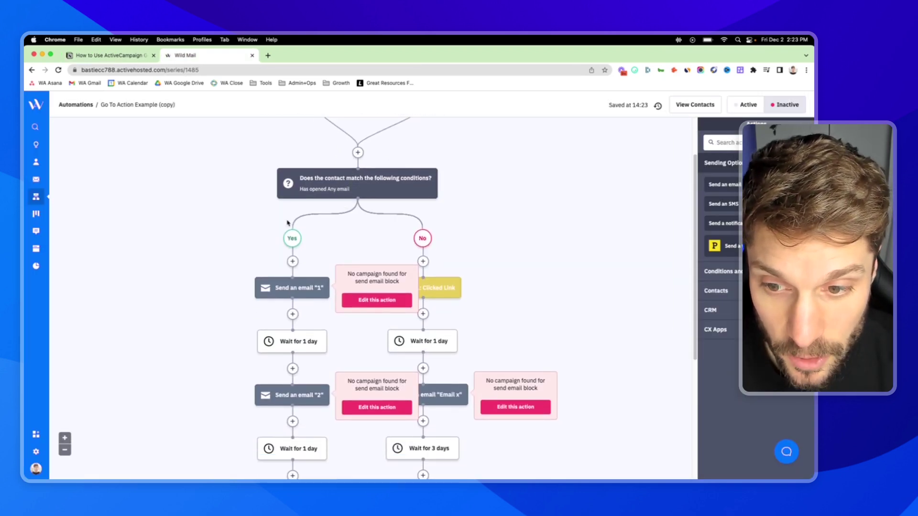
scroll(293, 242, "down", 2)
mouse_move(305, 316)
scroll(305, 316, "down", 1)
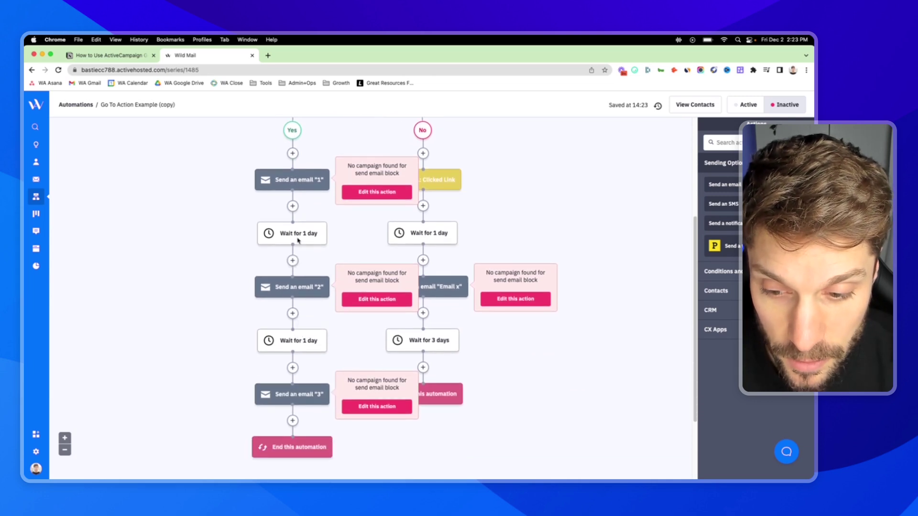
scroll(274, 270, "up", 1)
scroll(275, 269, "up", 1)
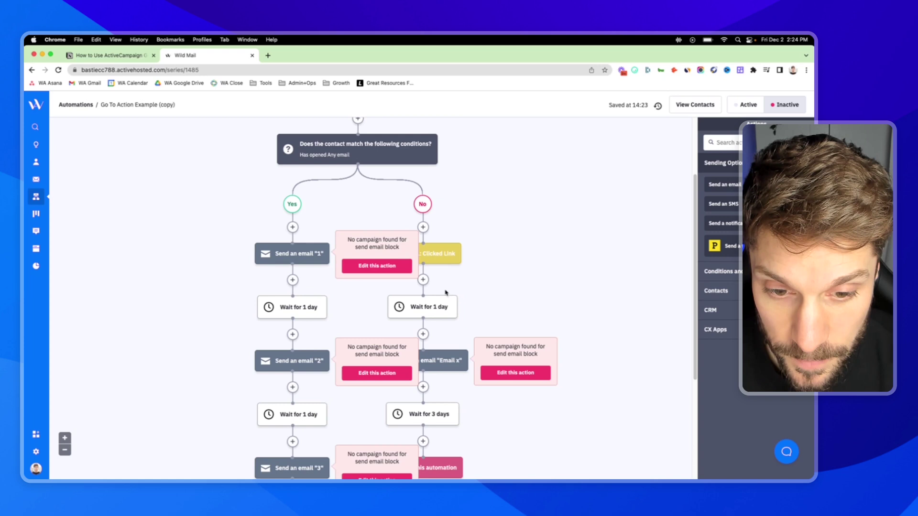
scroll(446, 294, "down", 1)
scroll(296, 306, "down", 1)
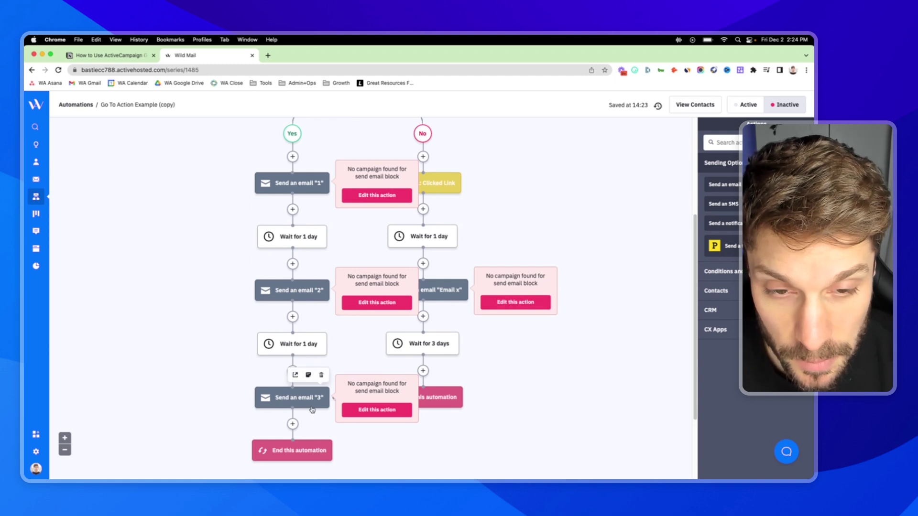
Open the Clicked Link goal's settings, note its location setting, and cancel without changes
left_click(438, 183)
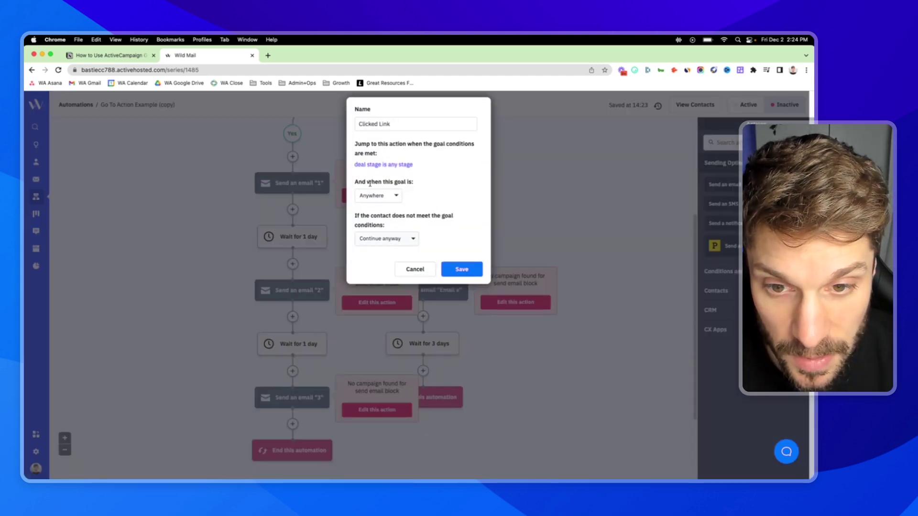
left_click_drag(357, 181, 414, 183)
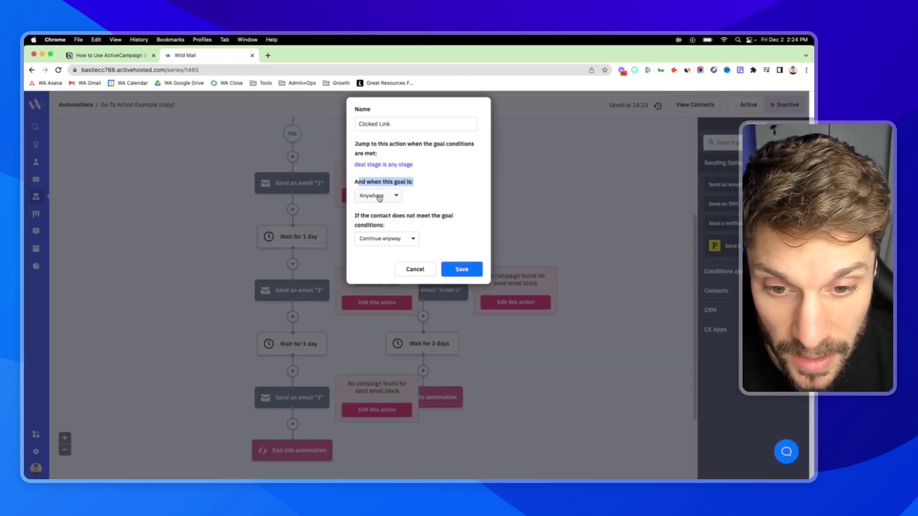
left_click(414, 270)
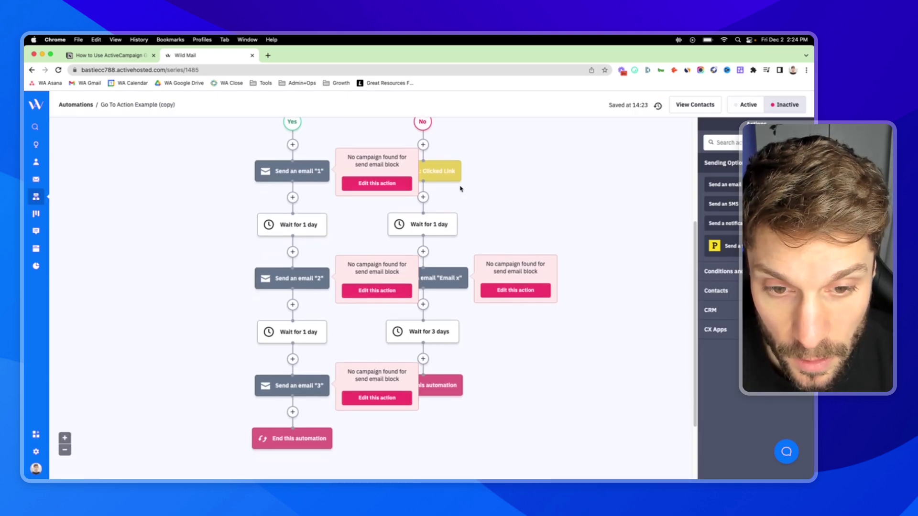
mouse_move(452, 282)
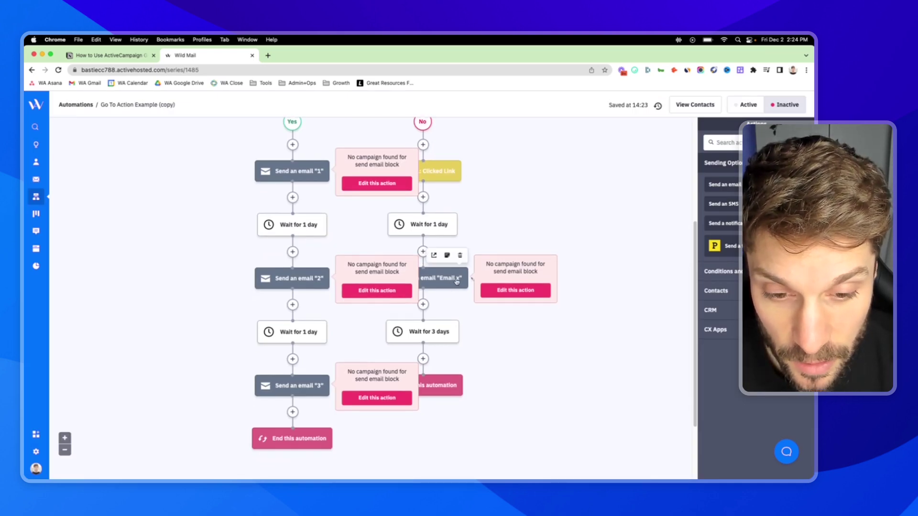
scroll(411, 210, "up", 3)
scroll(344, 280, "down", 2)
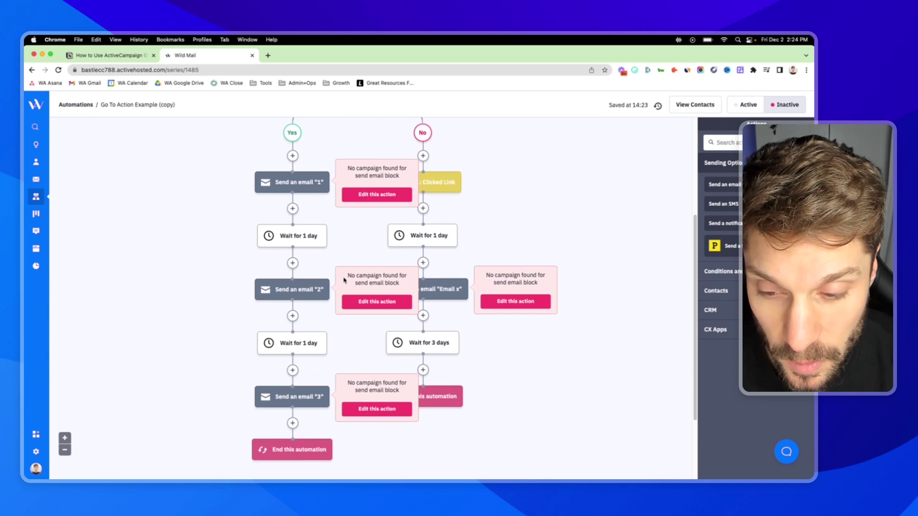
Highlight the Trigger conversion note and scroll to the 'How to use Goal actions' steps
key("super+1")
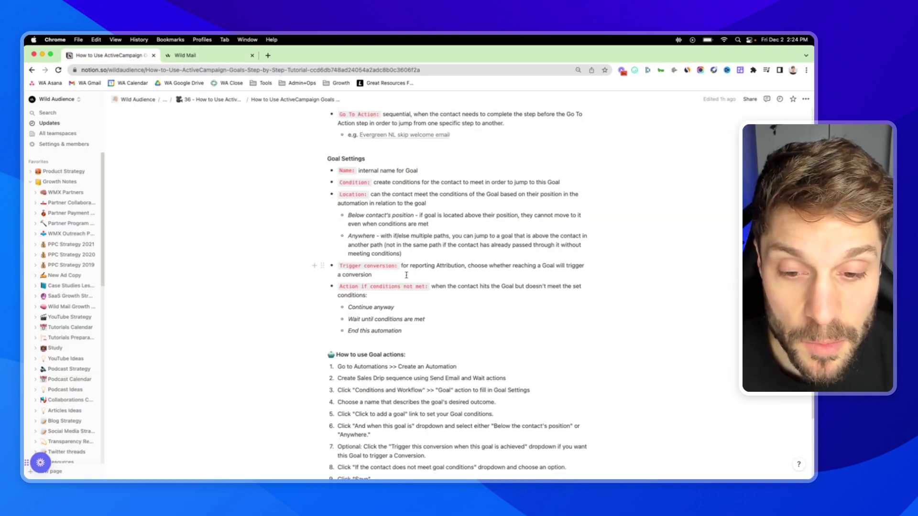
left_click_drag(372, 275, 432, 268)
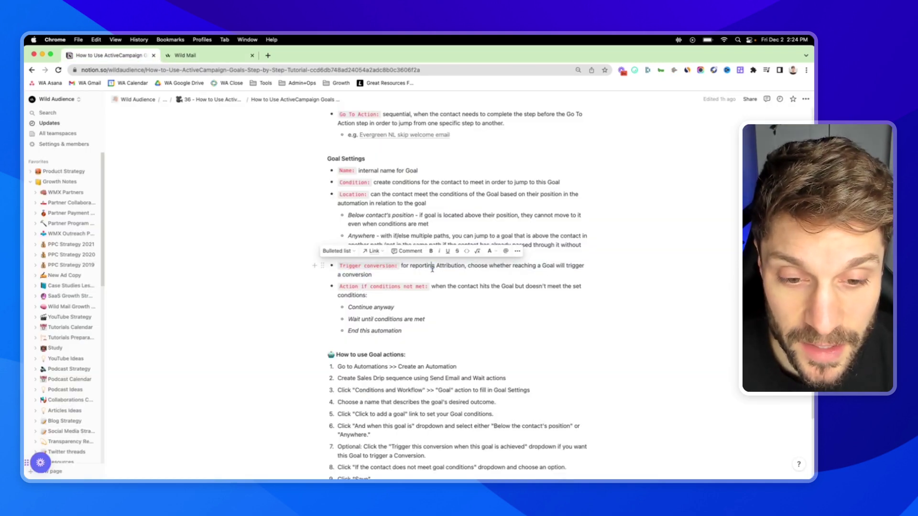
left_click(432, 269)
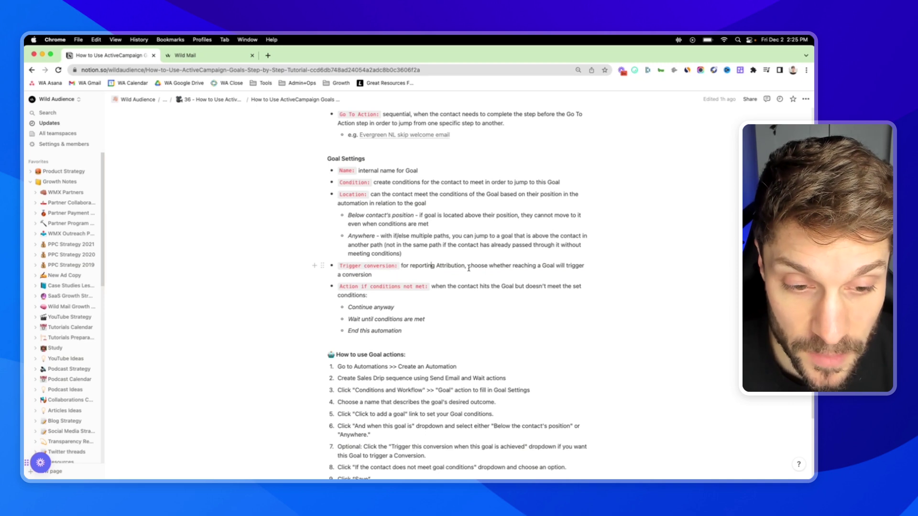
scroll(371, 290, "down", 1)
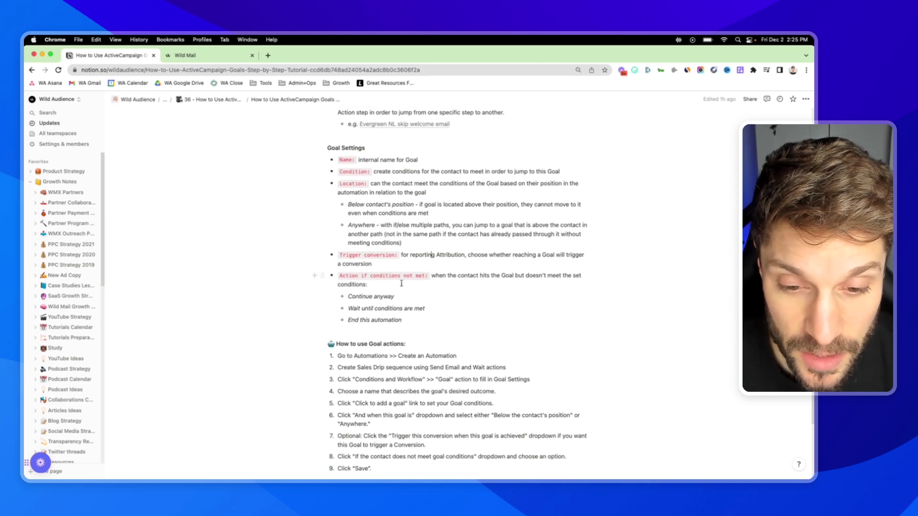
scroll(351, 116, "up", 1)
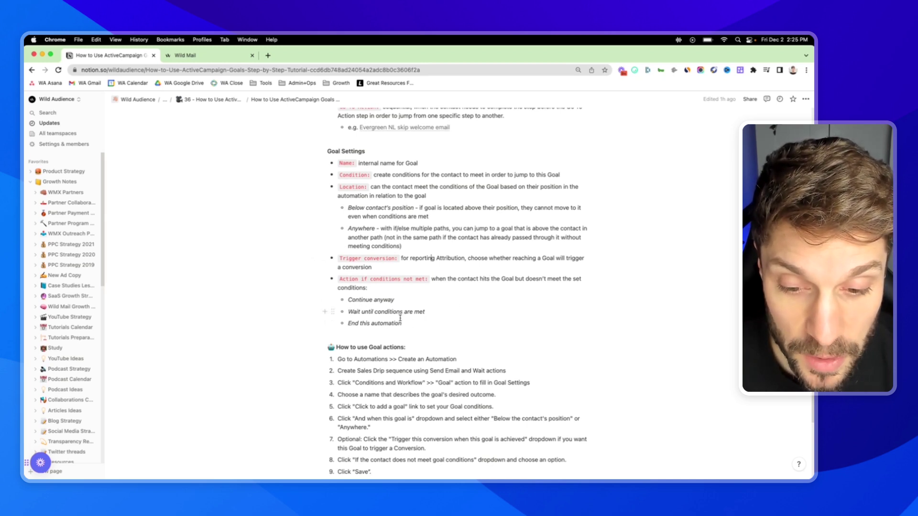
Change the Clicked Link goal's unmet-conditions option from waiting to 'End this automation'
left_click(191, 55)
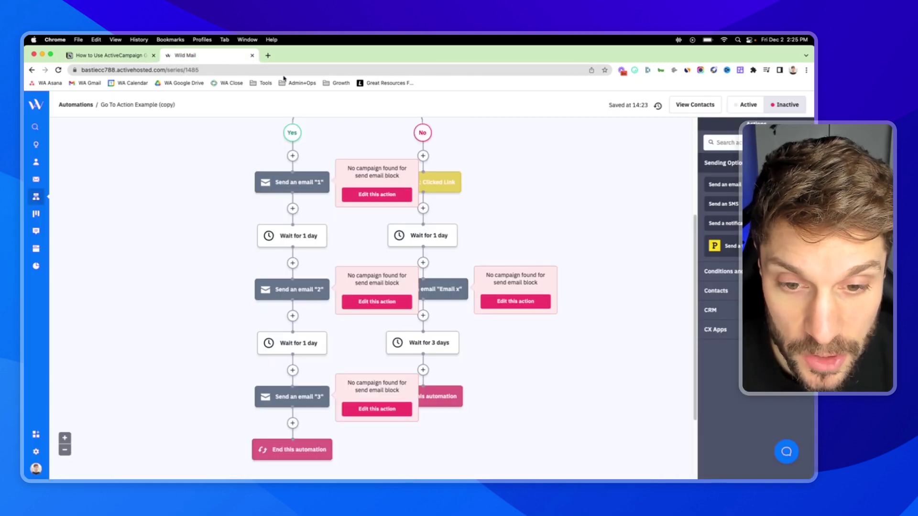
left_click(439, 186)
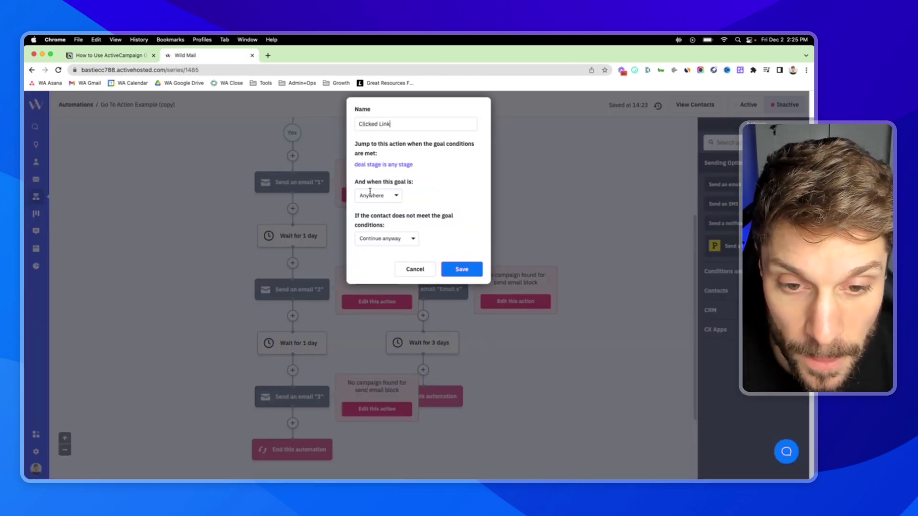
triple_click(391, 224)
left_click(393, 227)
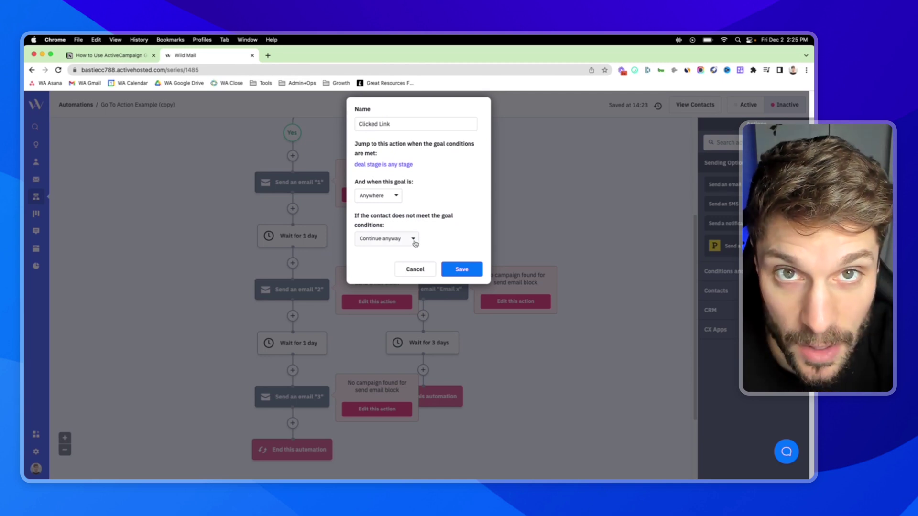
left_click(413, 239)
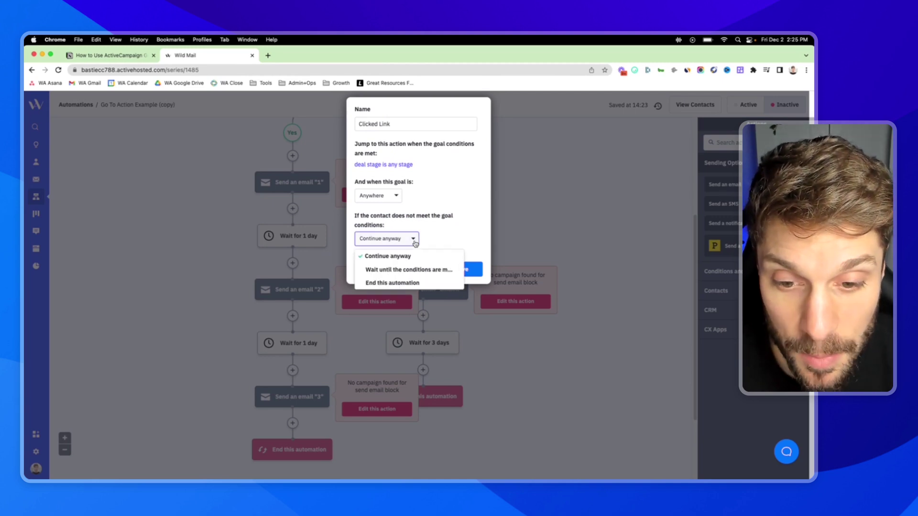
left_click(420, 270)
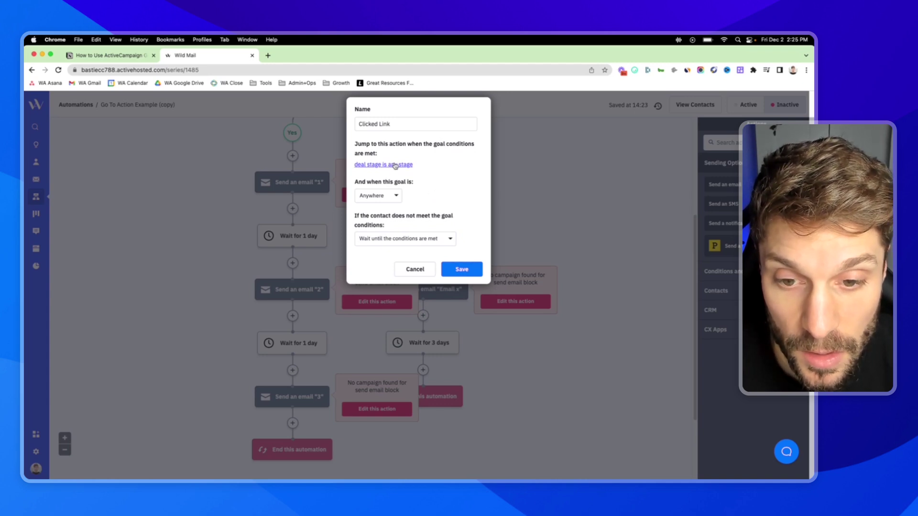
left_click(406, 242)
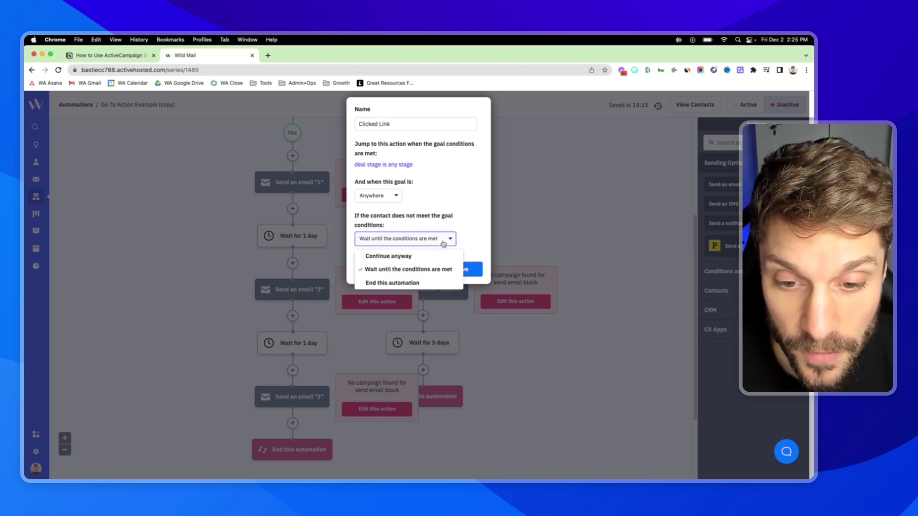
left_click(404, 283)
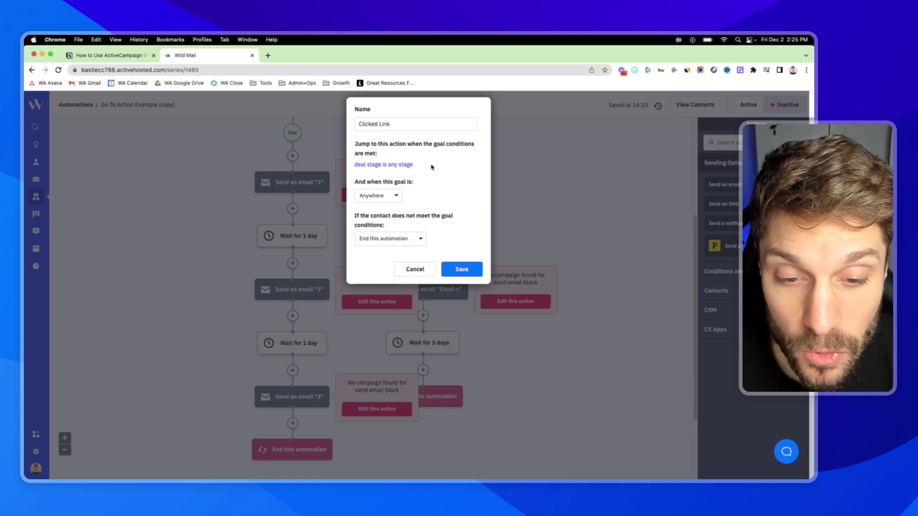
Highlight the 'How to use Goal actions' heading in Notion, then return to the Sales Drip Goal Example
key("ctrl+shift+Tab")
left_click_drag(406, 234, 336, 233)
left_click(381, 233)
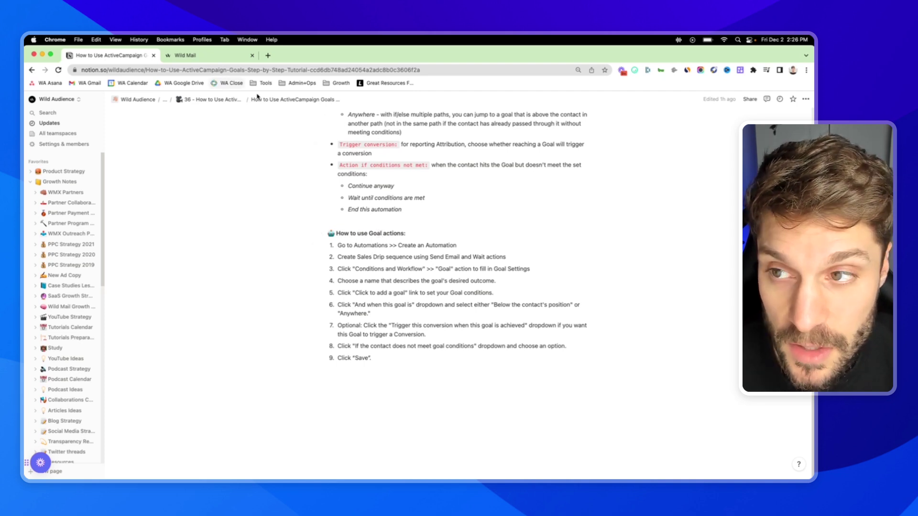
key("ctrl+Tab")
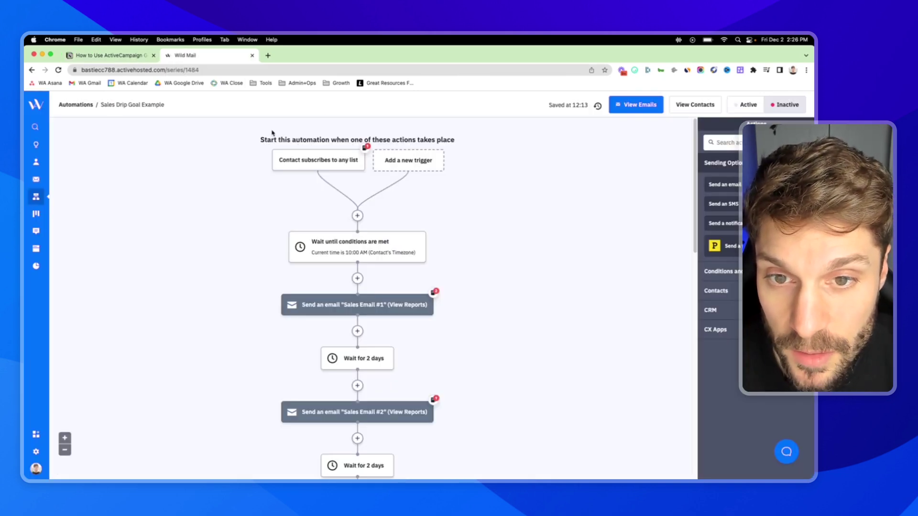
Set the start trigger's list to Main List [EN] and save the start
left_click(318, 162)
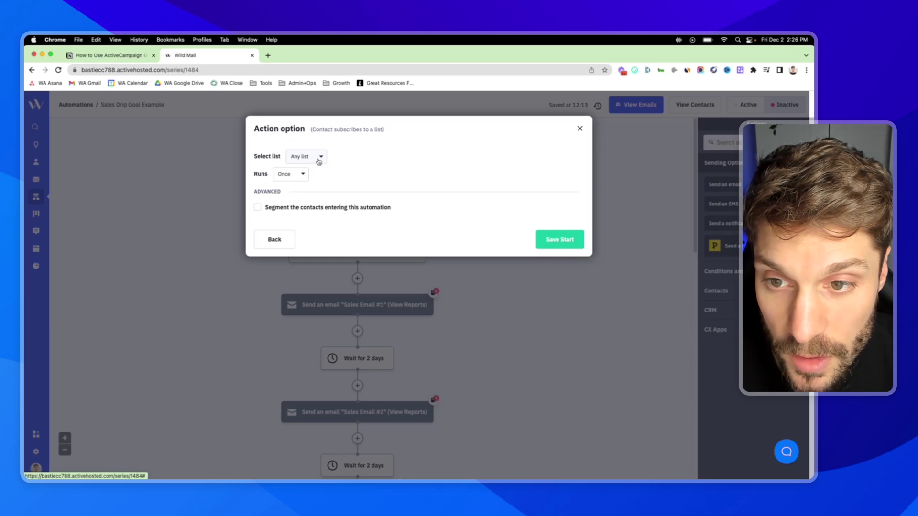
left_click(315, 158)
left_click(316, 207)
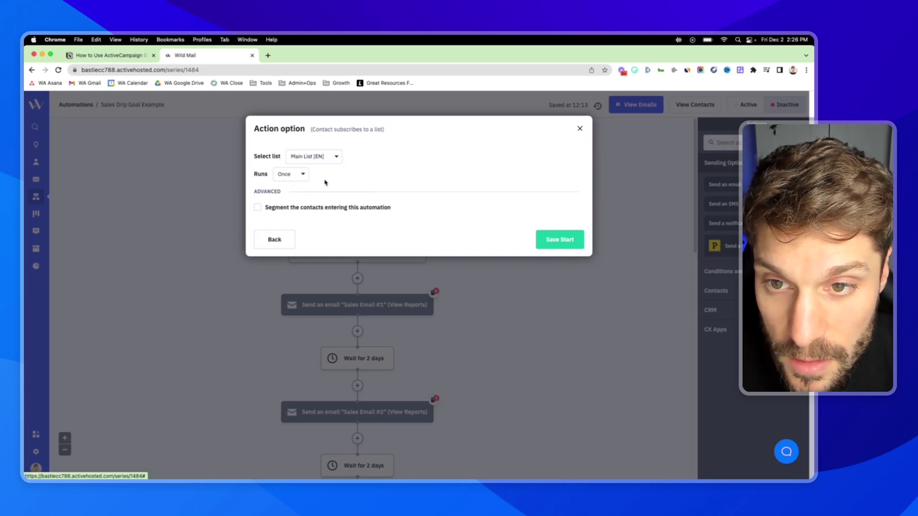
left_click(563, 239)
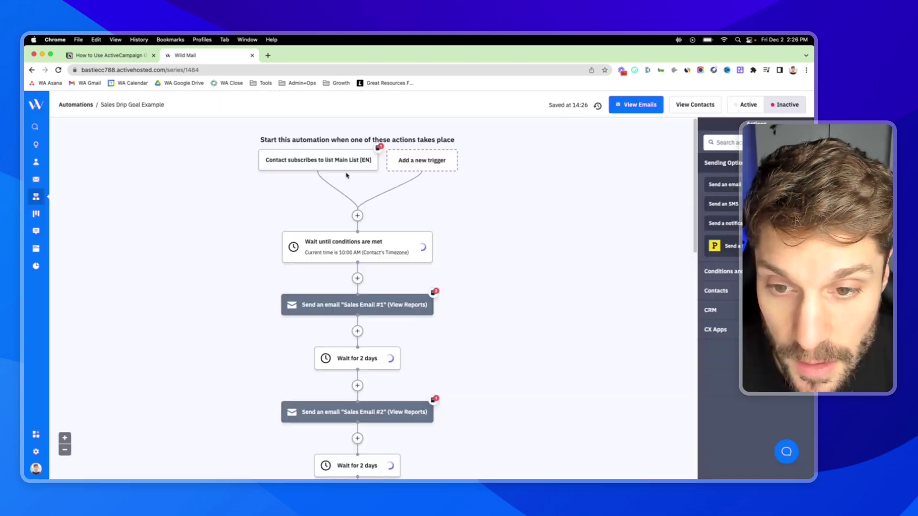
Scroll down the flow to the GOAL: Has Made A Purchase step
scroll(363, 200, "down", 3)
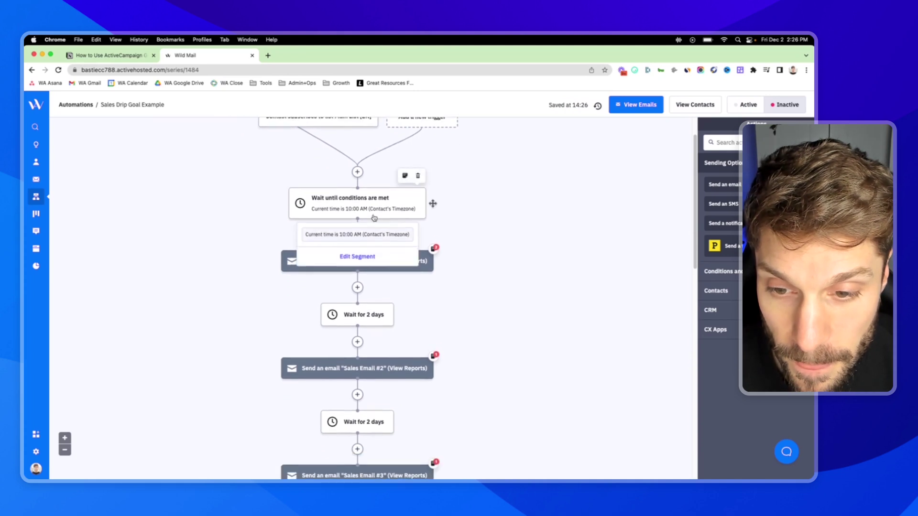
mouse_move(363, 189)
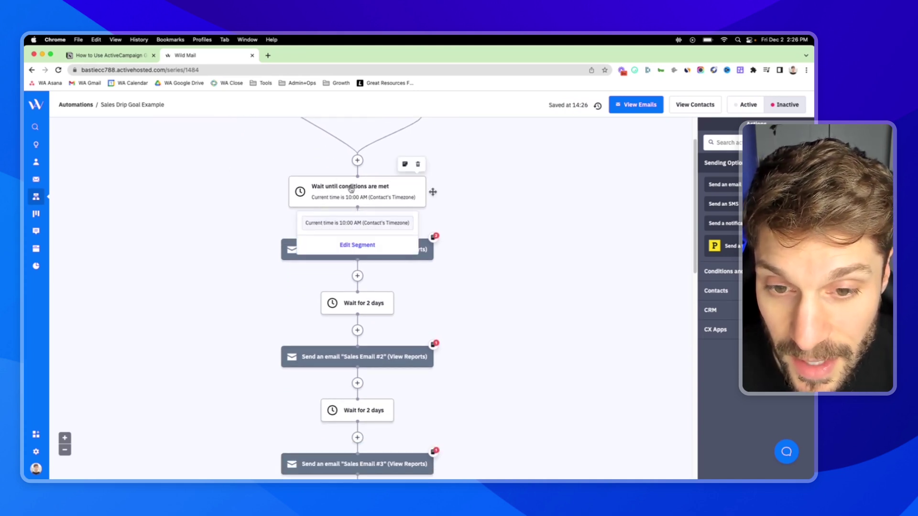
scroll(497, 214, "down", 1)
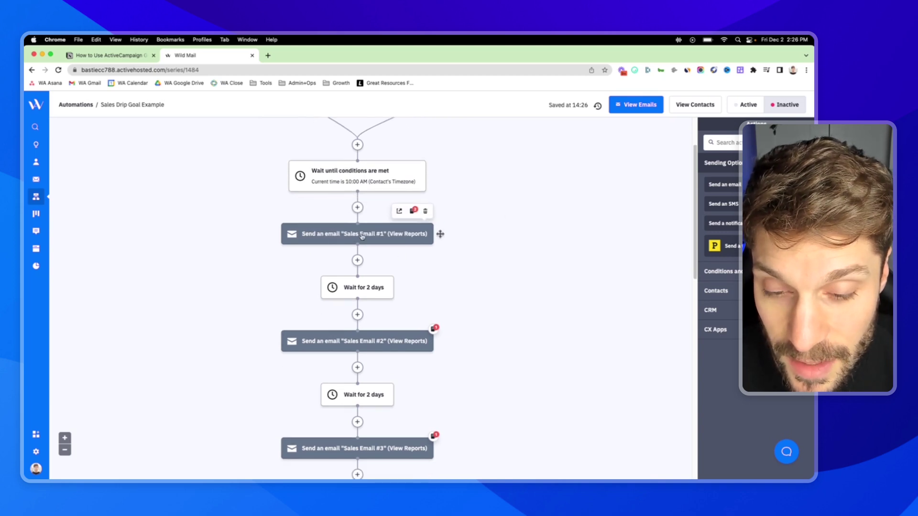
scroll(438, 231, "down", 1)
scroll(327, 212, "down", 5)
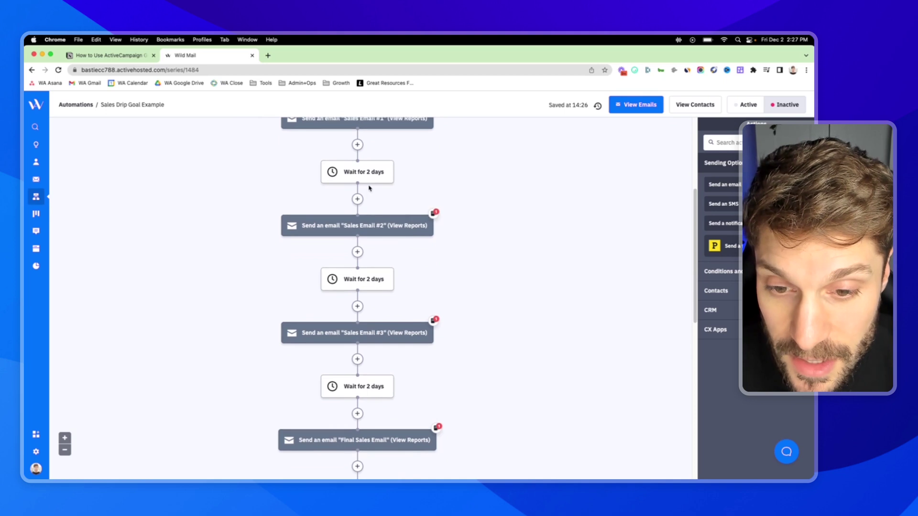
scroll(373, 203, "up", 3)
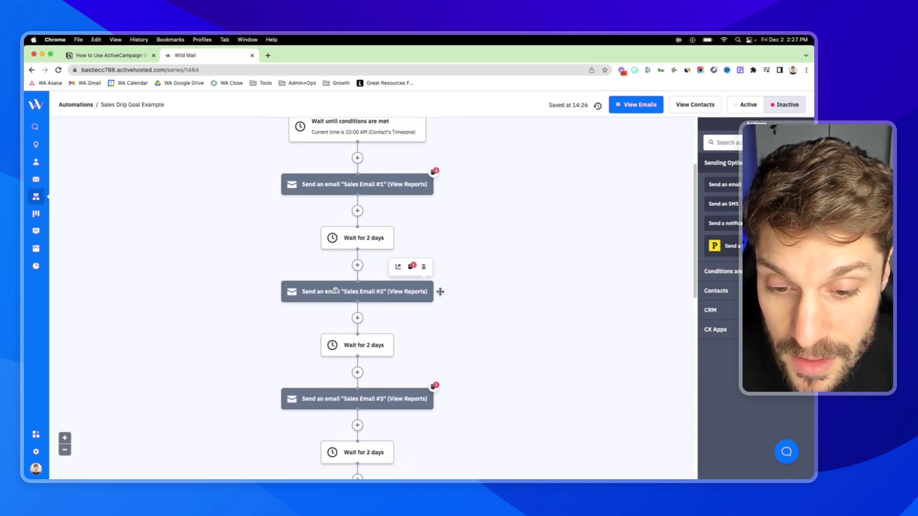
scroll(399, 262, "down", 6)
scroll(330, 272, "down", 6)
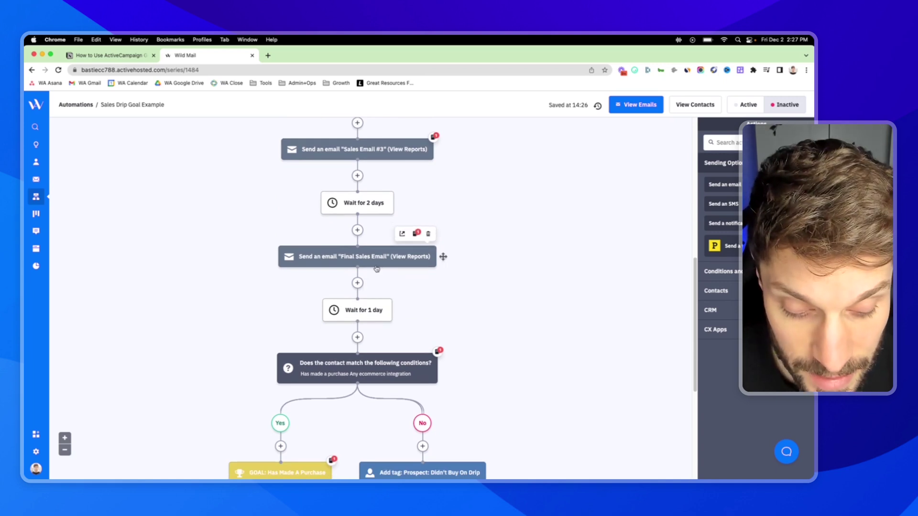
scroll(358, 225, "down", 7)
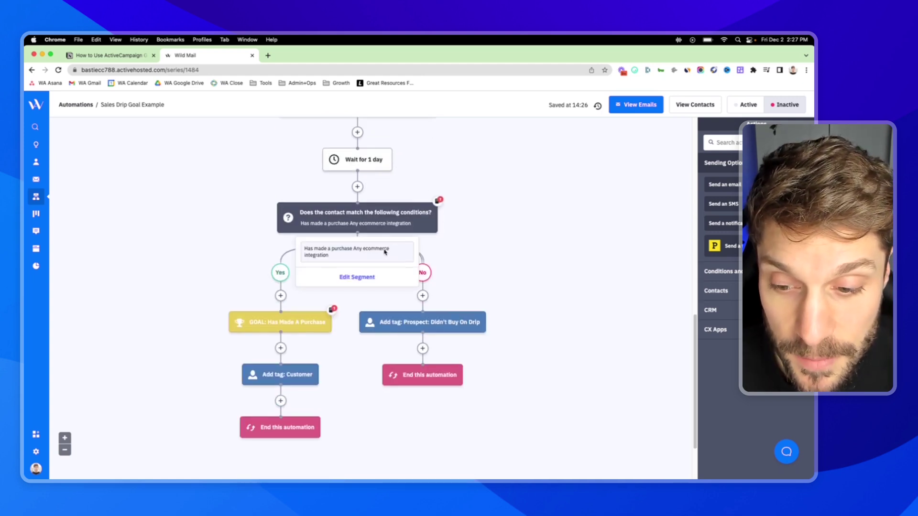
scroll(473, 197, "down", 1)
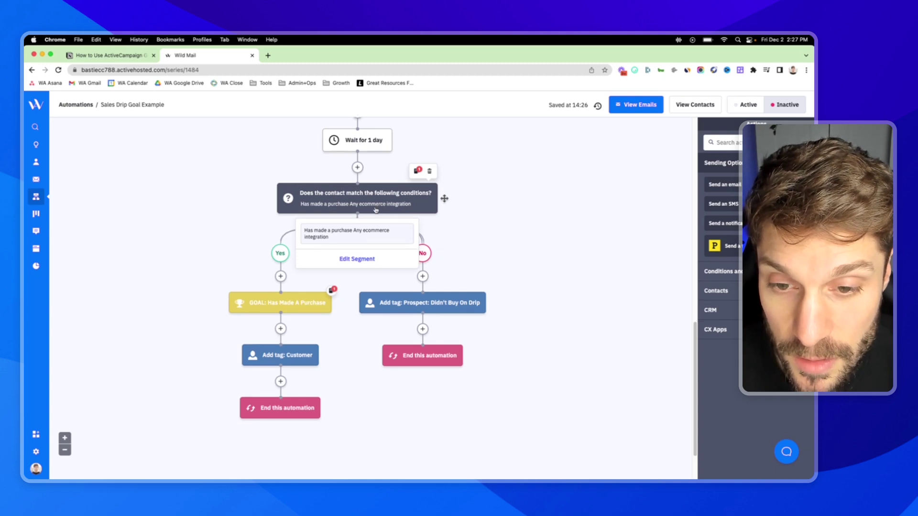
scroll(382, 214, "up", 10)
scroll(353, 205, "down", 10)
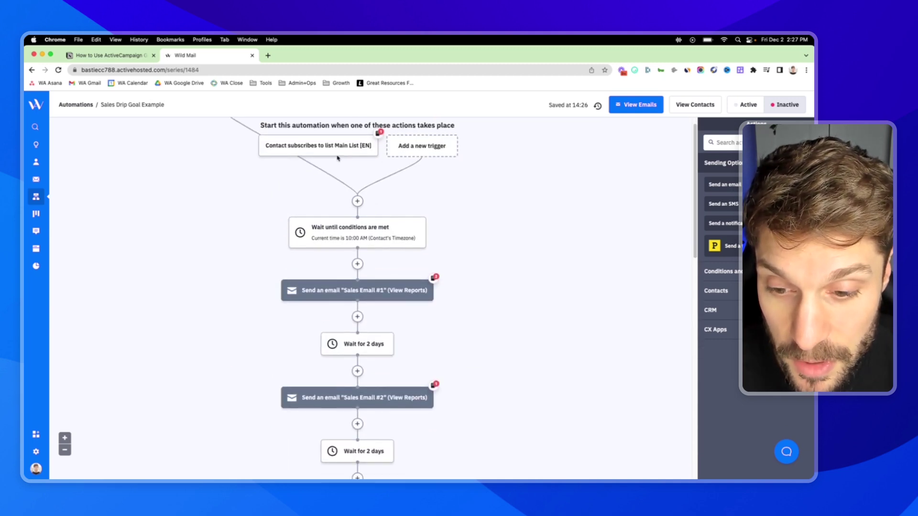
scroll(355, 206, "down", 5)
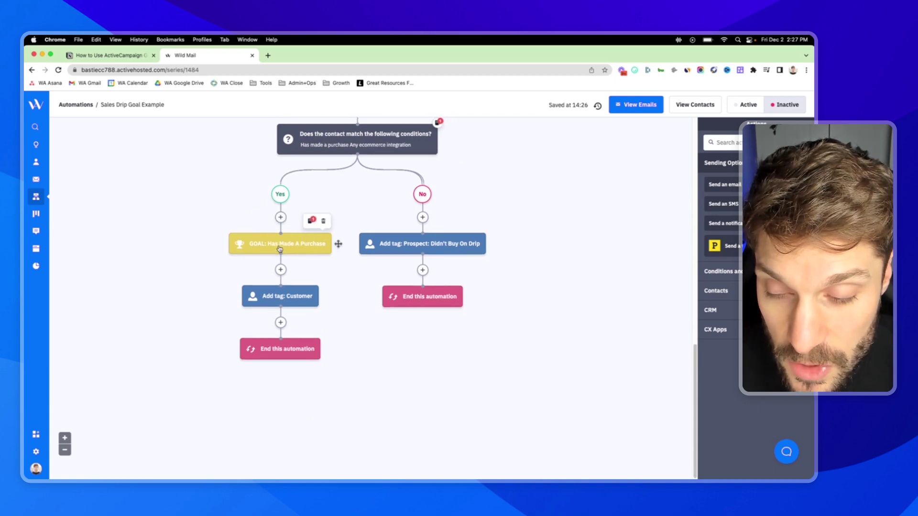
mouse_move(291, 302)
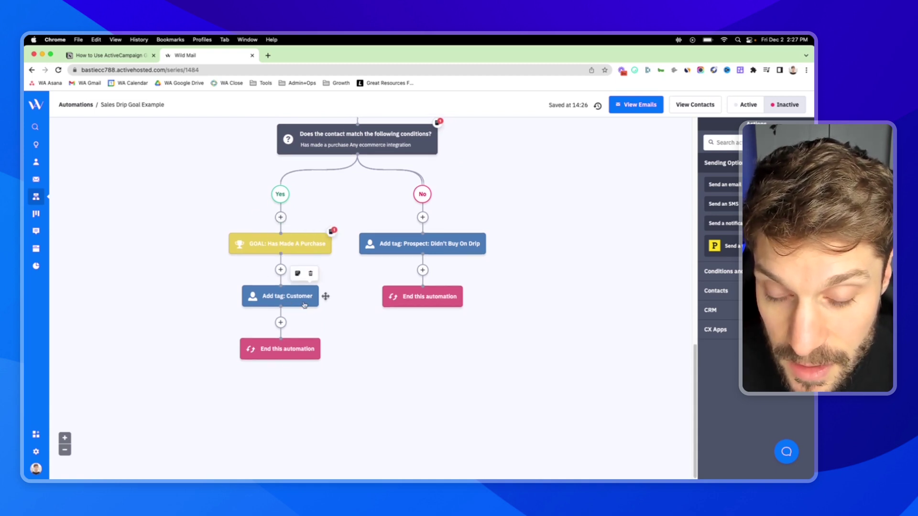
mouse_move(278, 253)
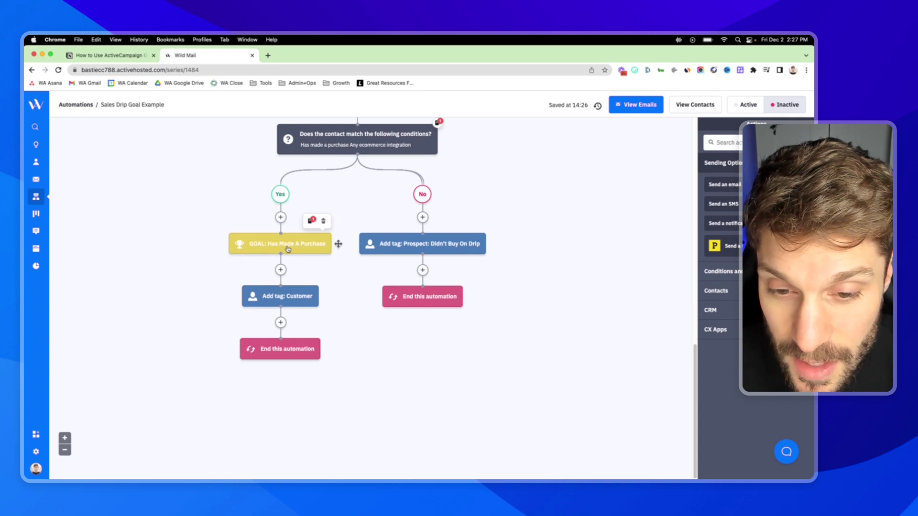
mouse_move(435, 246)
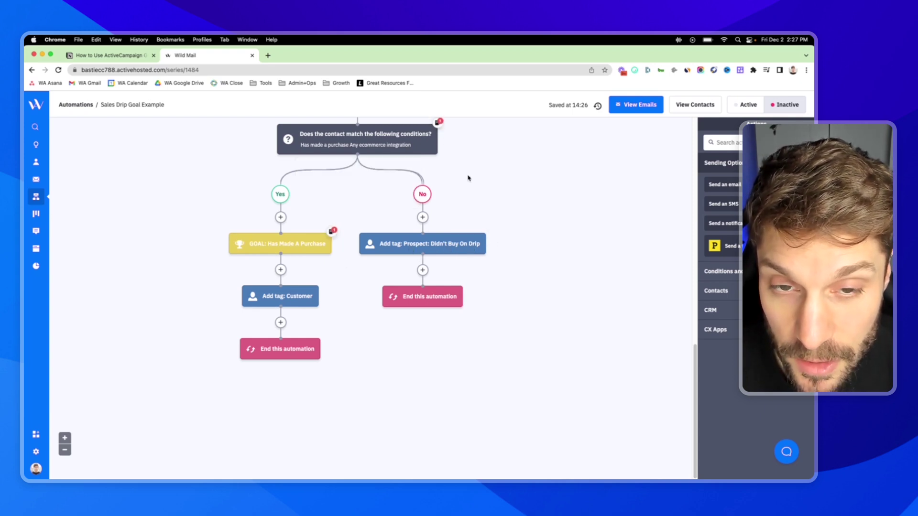
Read the note attached to the purchase goal, then dismiss the notes popup
mouse_move(331, 234)
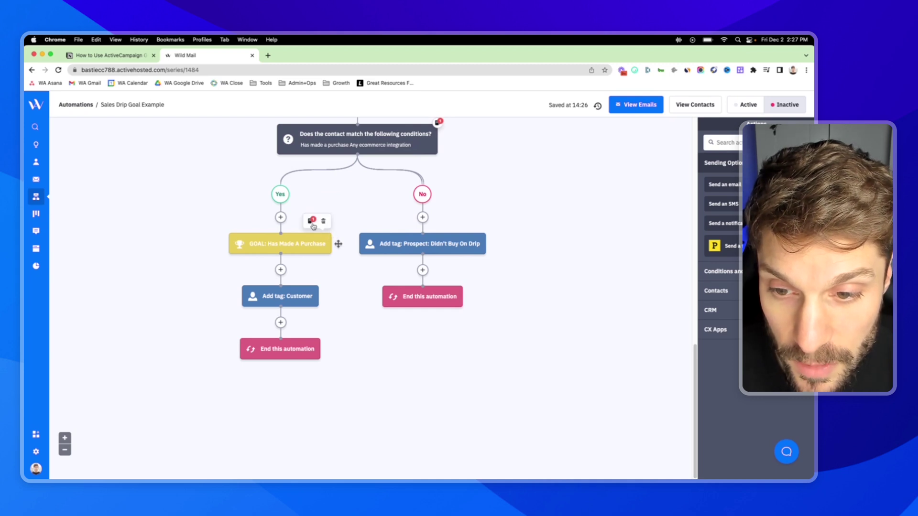
left_click(312, 222)
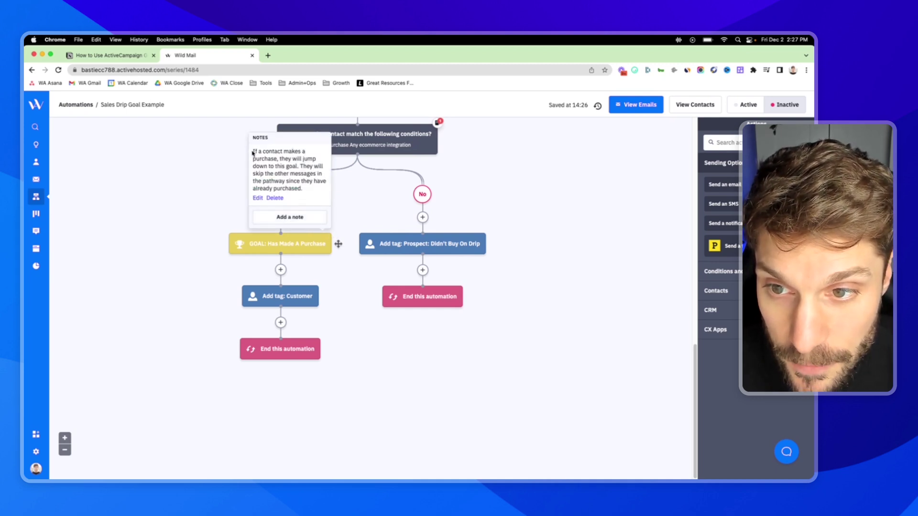
left_click_drag(253, 150, 281, 165)
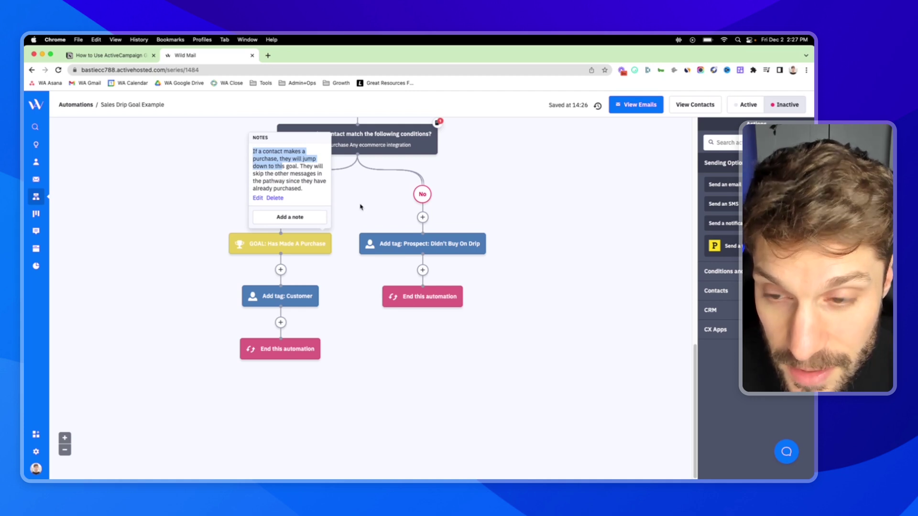
left_click(523, 208)
Scroll down to the Has Made A Purchase goal and its Yes/No branches
scroll(478, 239, "up", 10)
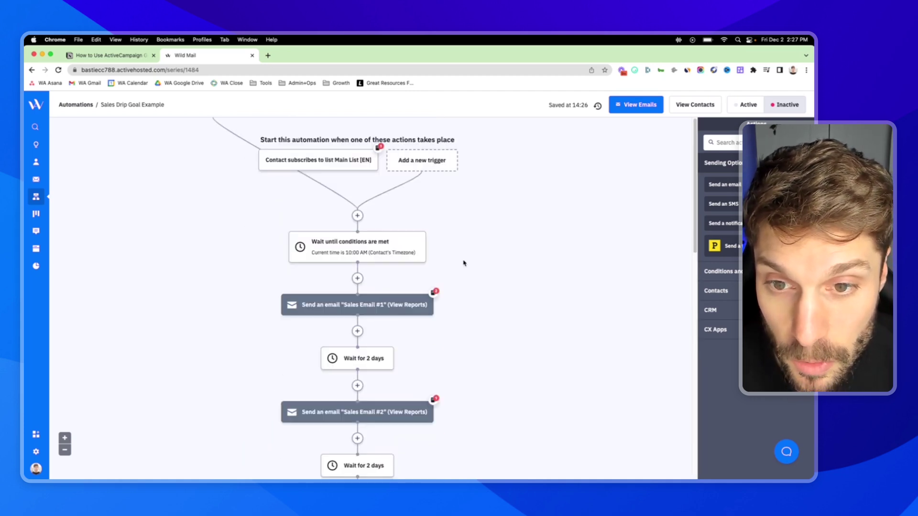
scroll(406, 210, "down", 3)
scroll(416, 267, "down", 1)
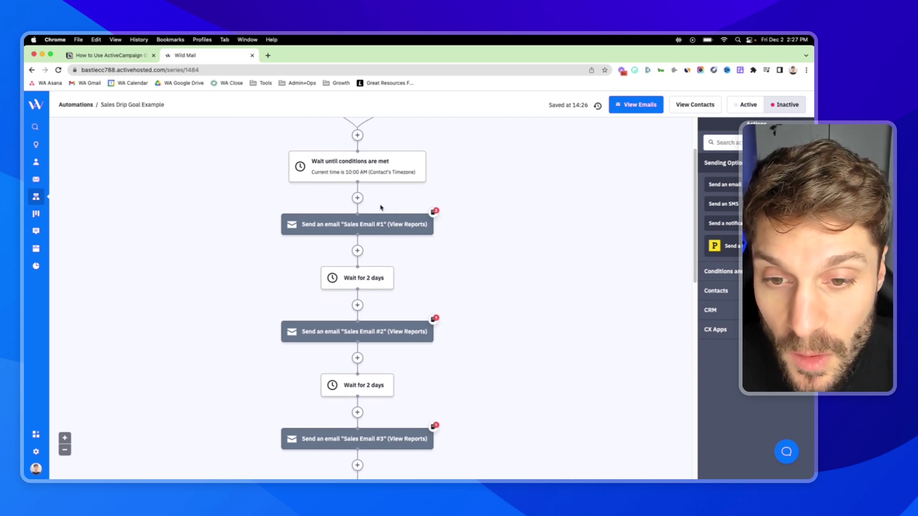
scroll(380, 206, "down", 2)
scroll(418, 332, "down", 10)
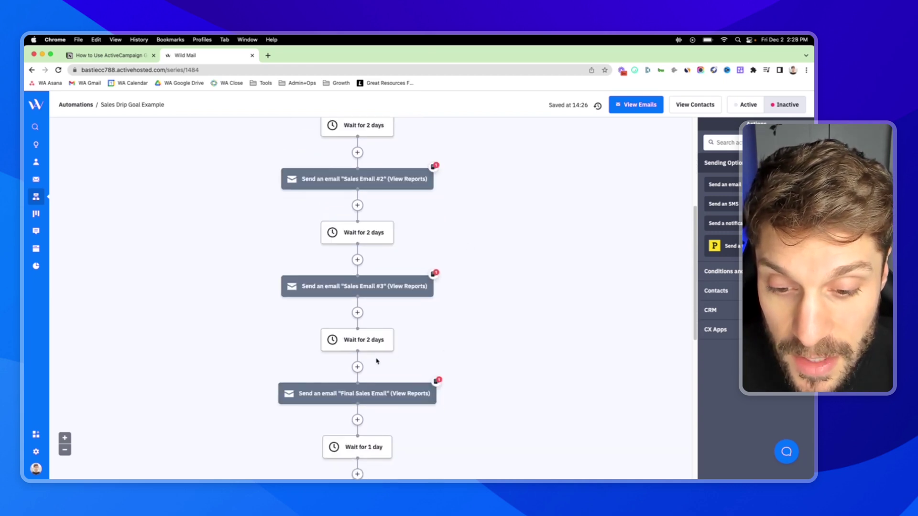
scroll(313, 337, "down", 2)
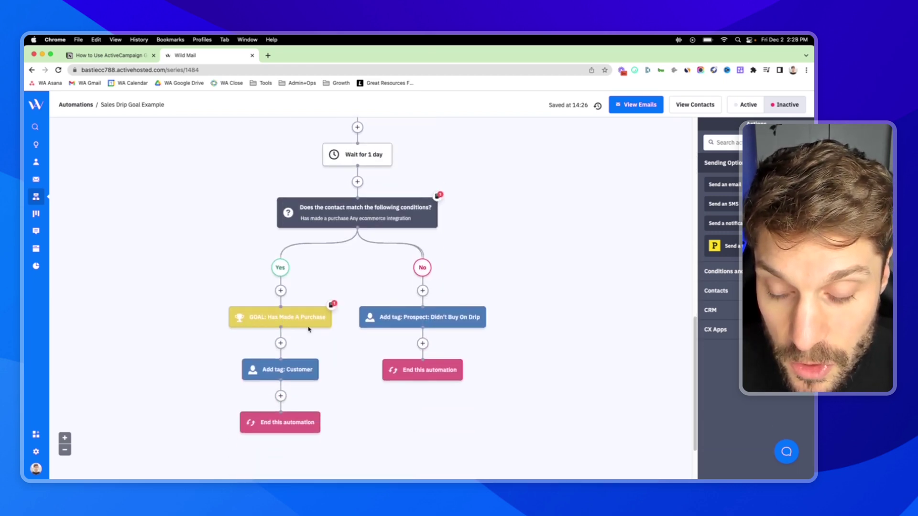
Open the purchase goal's condition editor and pick the Has made a purchase condition type
left_click(282, 319)
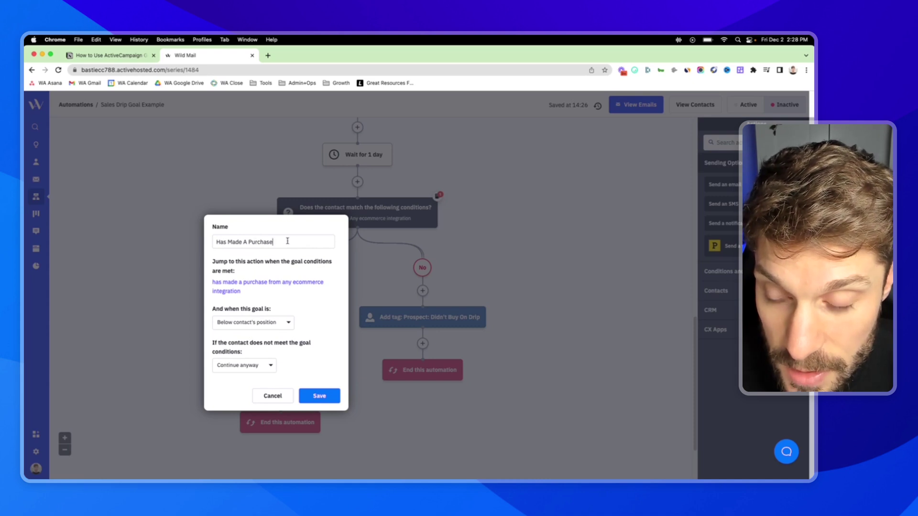
left_click(253, 284)
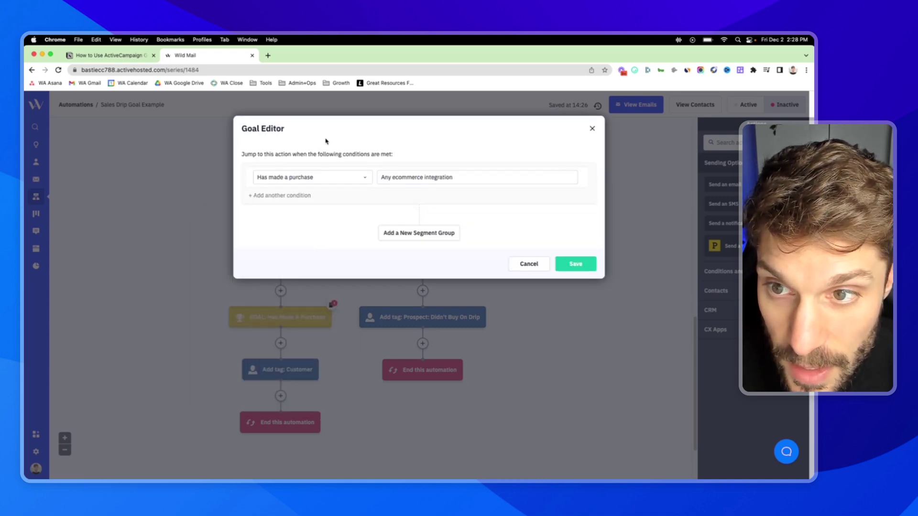
left_click(364, 180)
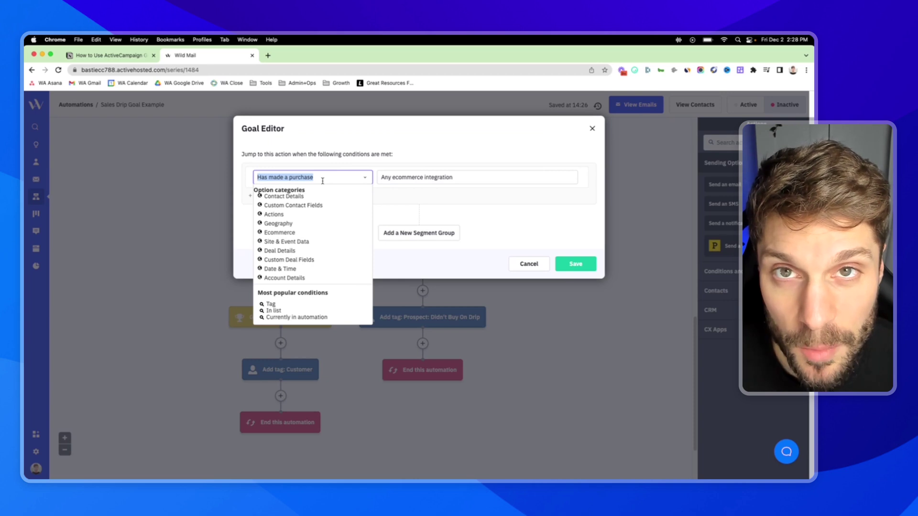
type("h")
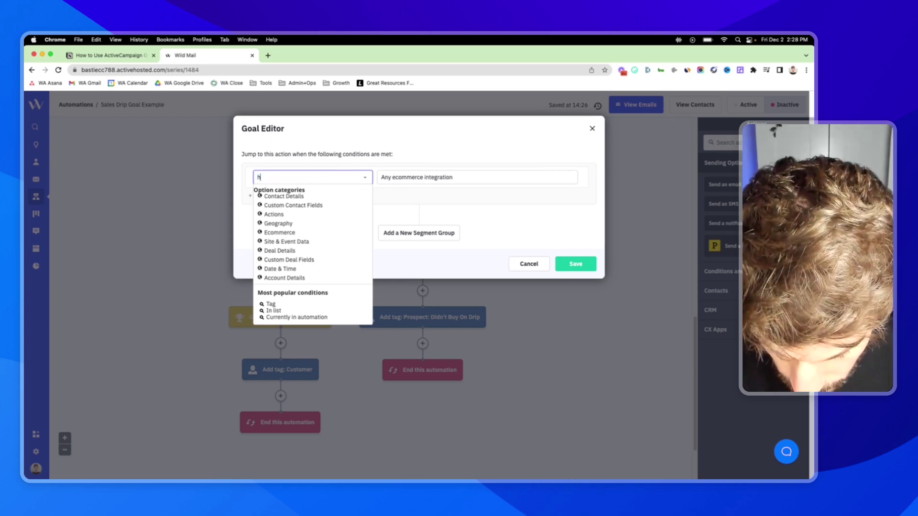
type("as made")
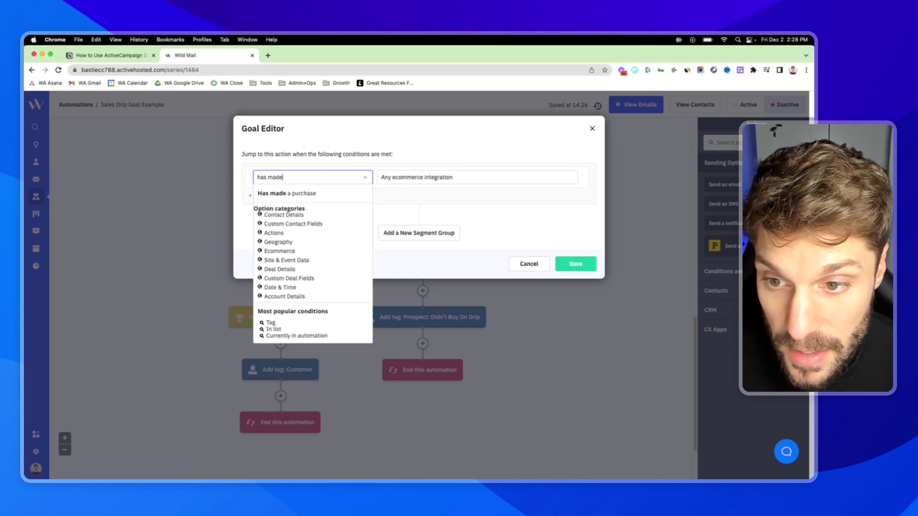
left_click(289, 193)
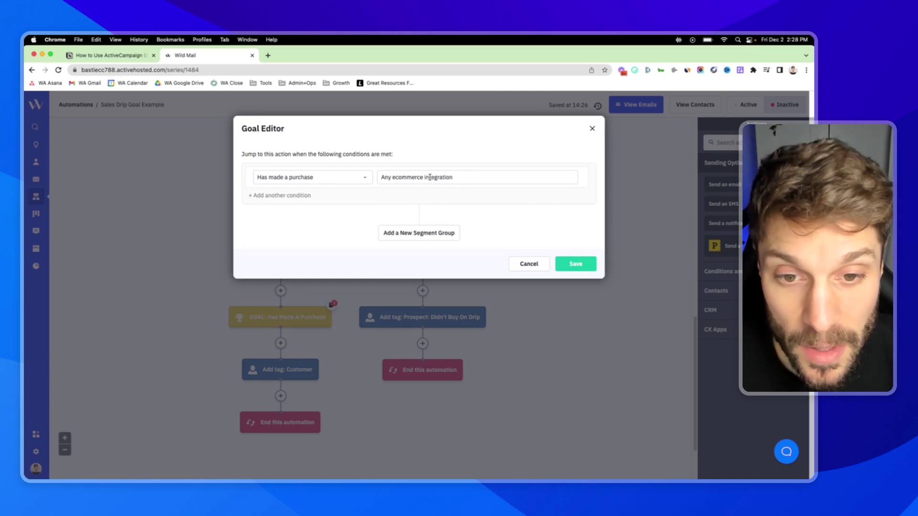
Change the condition to Tag Exists 'PURCHASE: 1:1 Coaching Upsell'
left_click(362, 177)
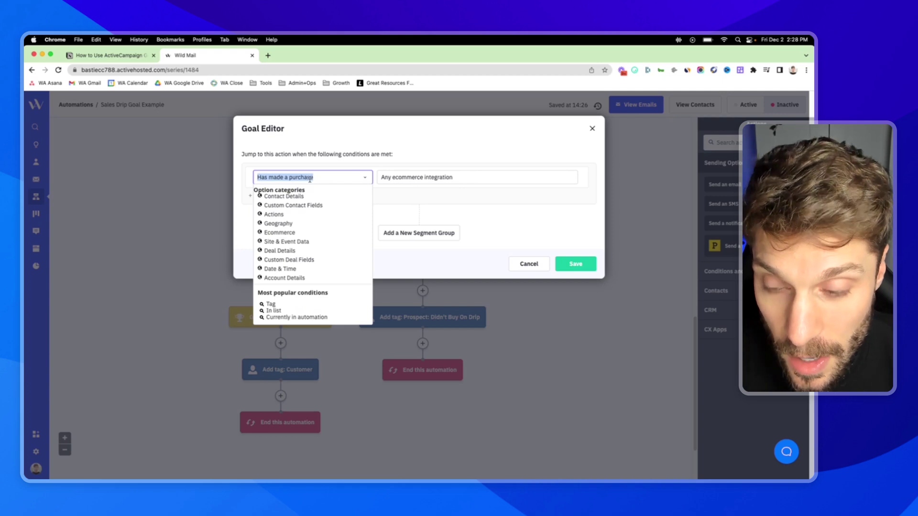
type("tag")
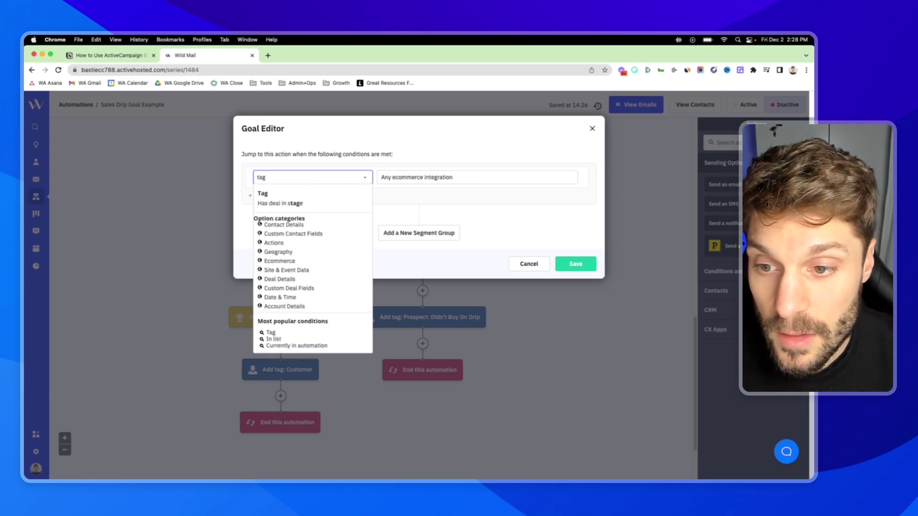
left_click(258, 193)
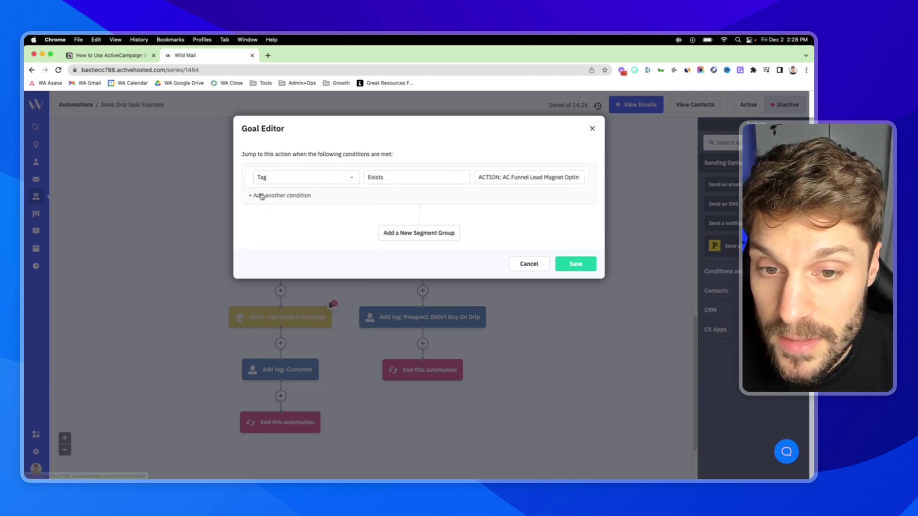
left_click(511, 179)
type("purchase")
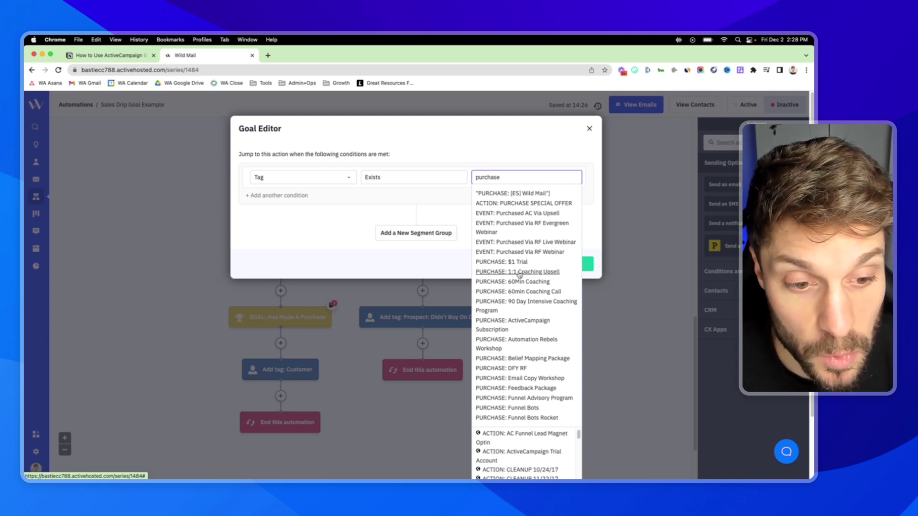
left_click(519, 273)
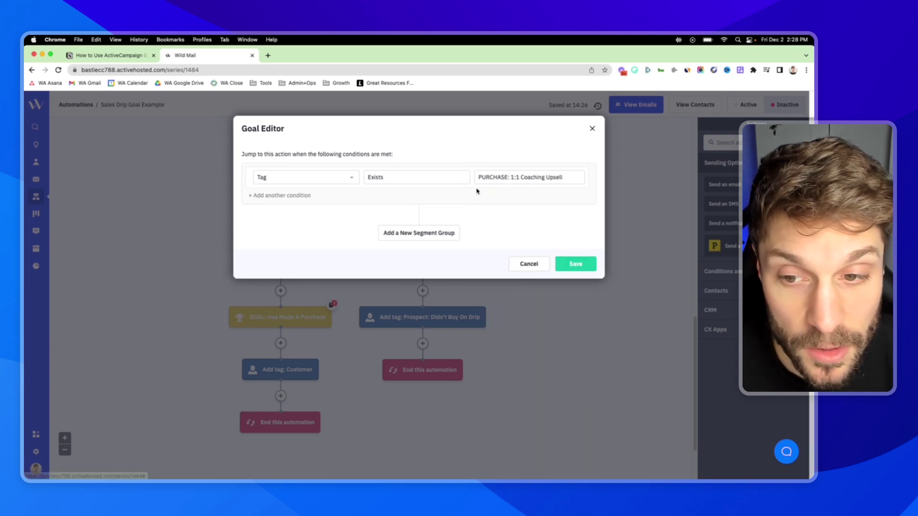
Save the tag condition, review the 'And when this goal is' options, then cancel the goal settings
left_click(576, 264)
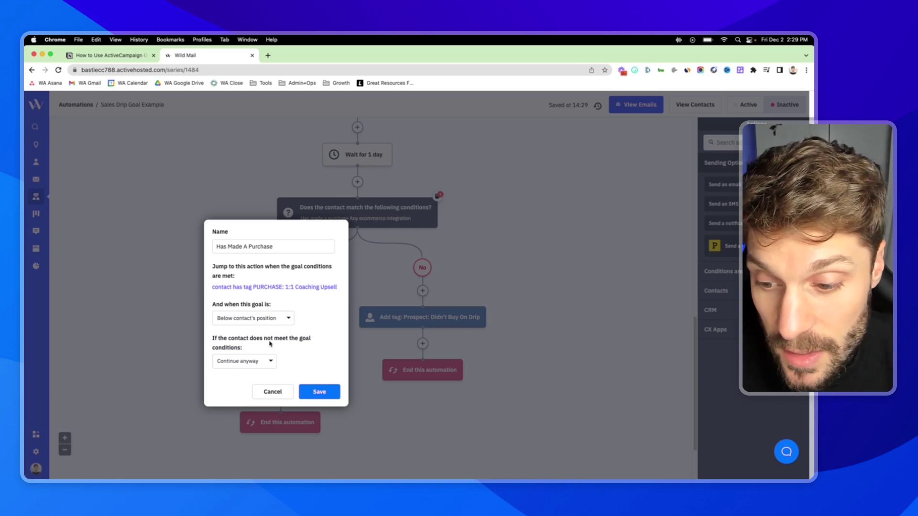
left_click(246, 318)
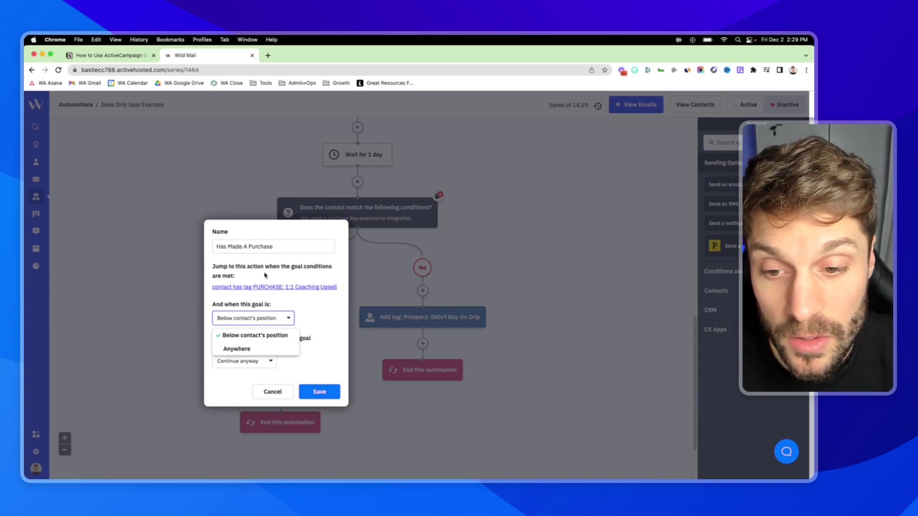
left_click(280, 395)
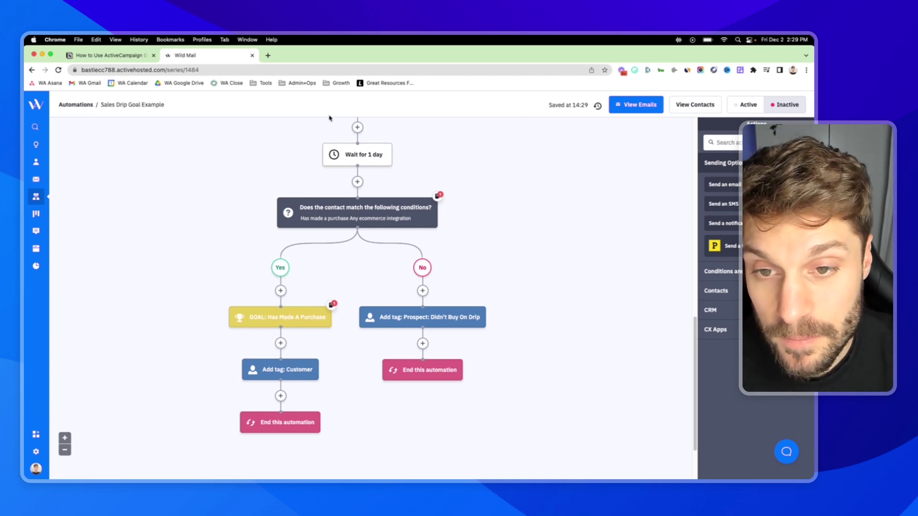
left_click(310, 317)
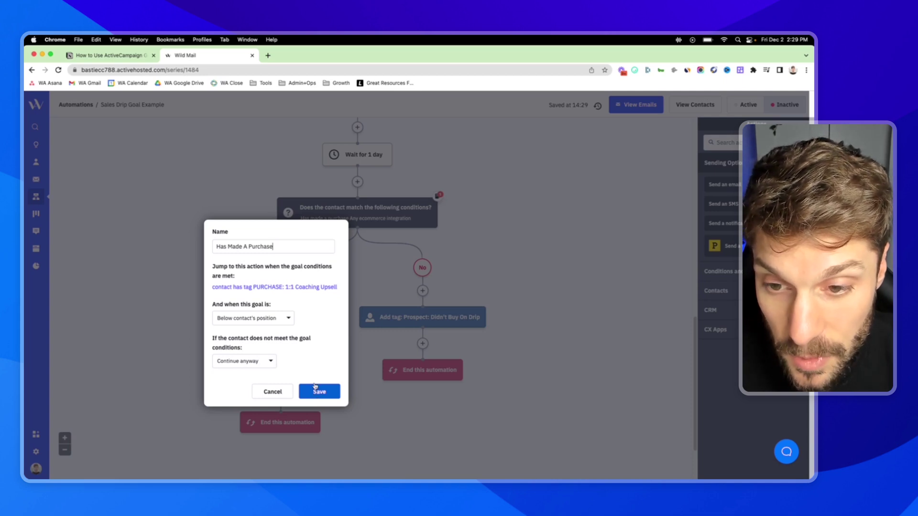
left_click(318, 391)
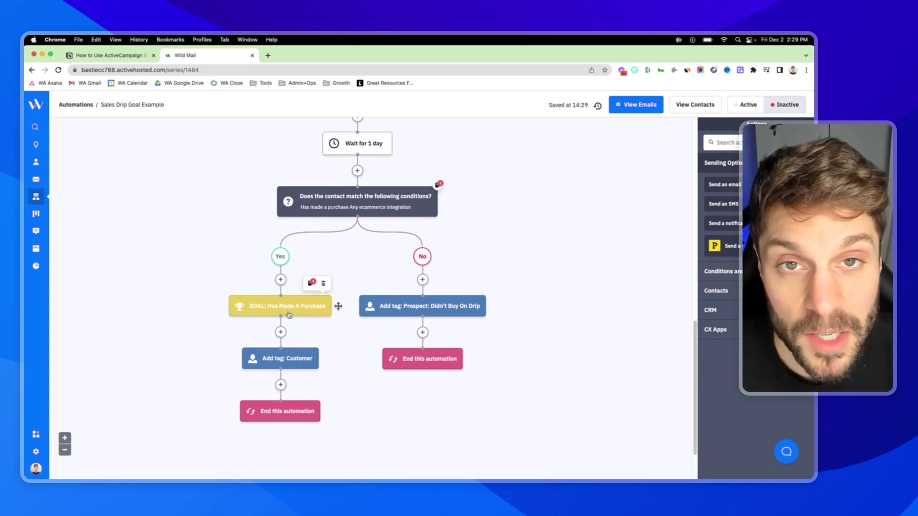
mouse_move(346, 196)
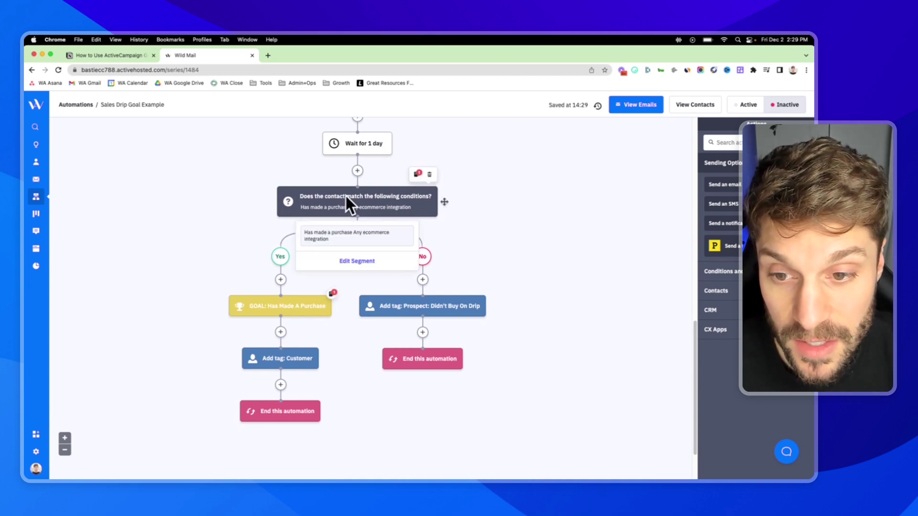
left_click(275, 309)
left_click(365, 262)
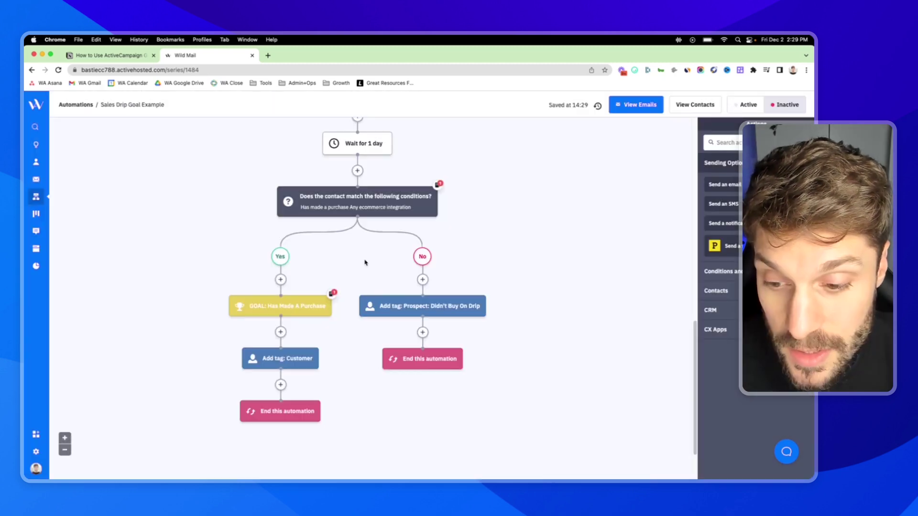
left_click(290, 308)
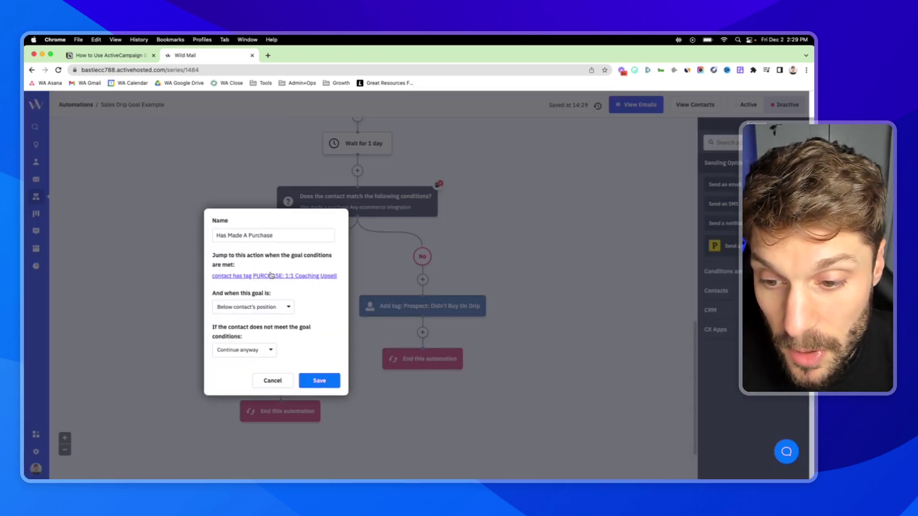
left_click(499, 239)
scroll(499, 238, "up", 10)
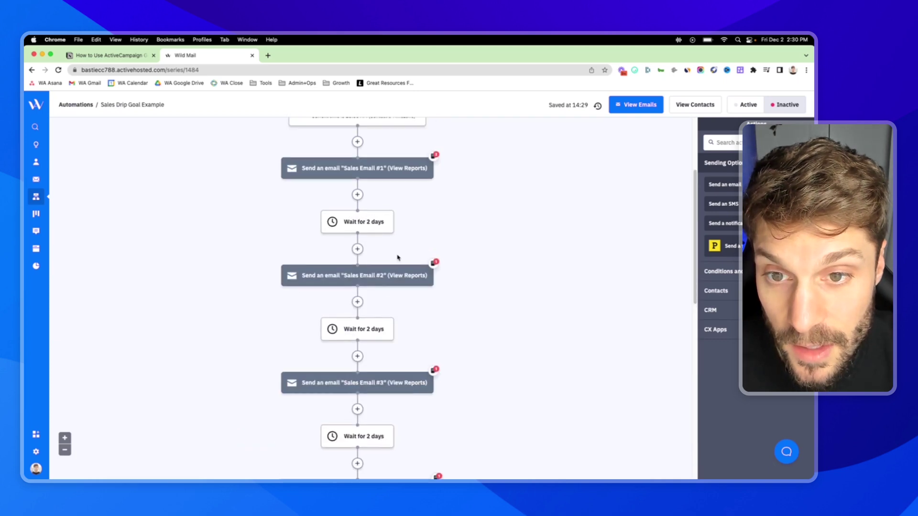
scroll(348, 165, "down", 3)
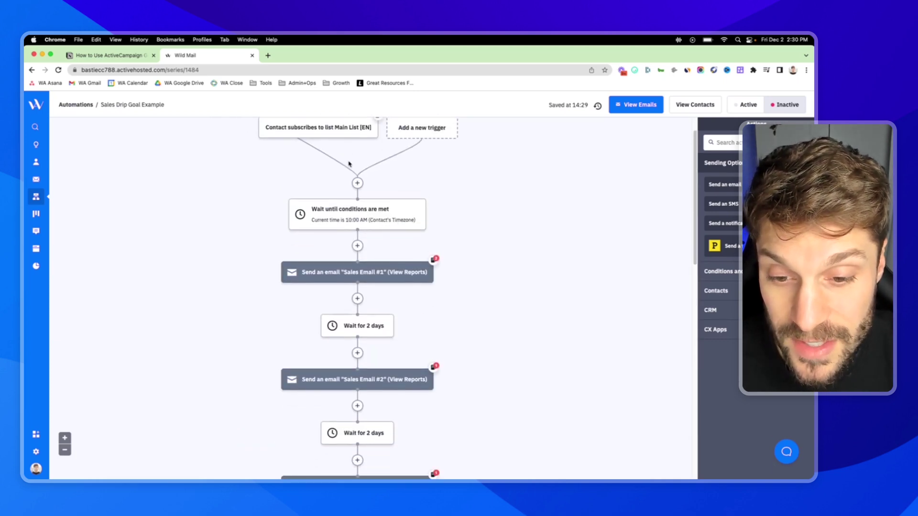
mouse_move(350, 167)
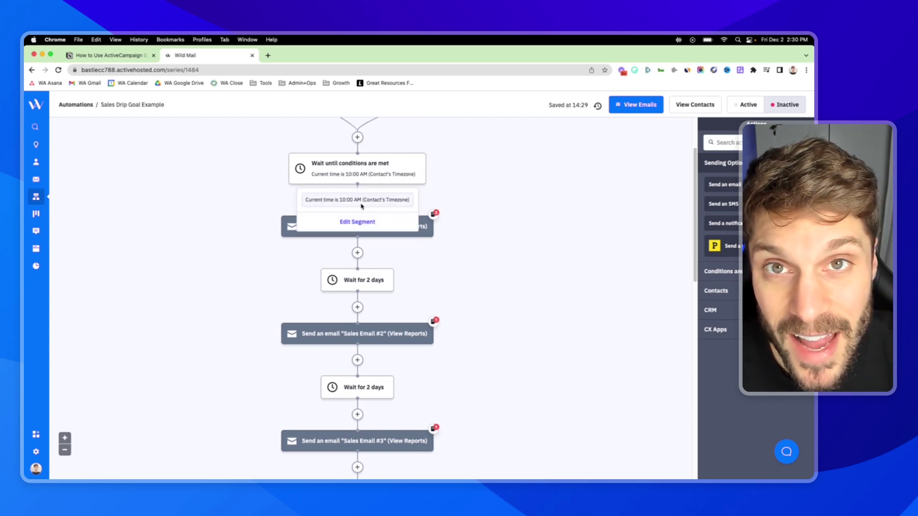
scroll(361, 201, "down", 3)
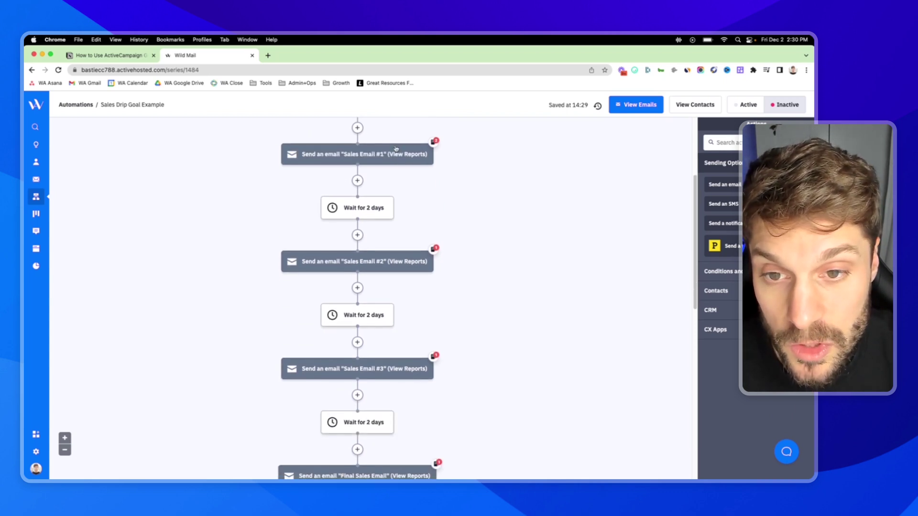
scroll(366, 159, "down", 2)
scroll(366, 158, "down", 6)
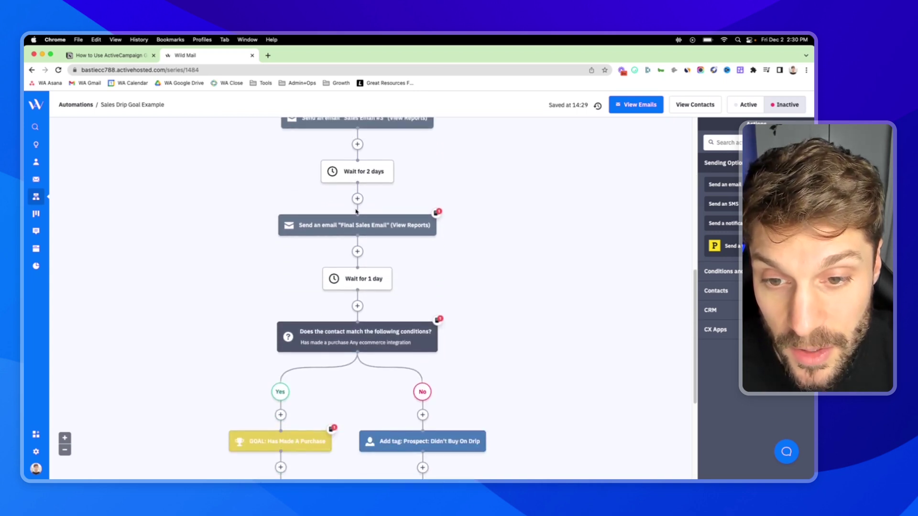
scroll(356, 212, "down", 3)
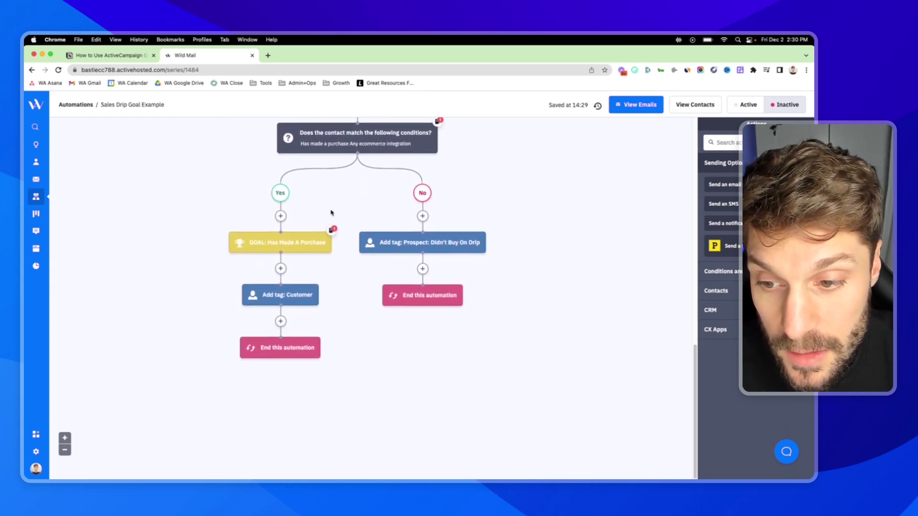
mouse_move(282, 243)
mouse_move(297, 299)
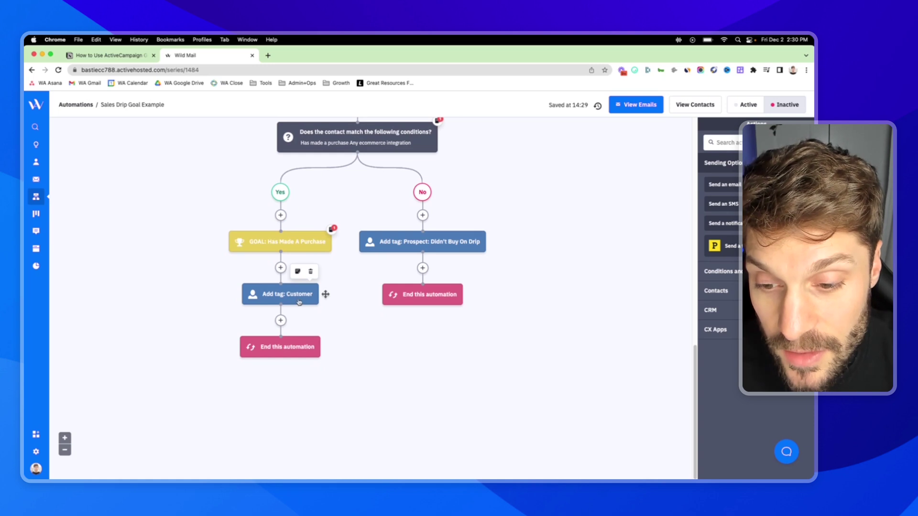